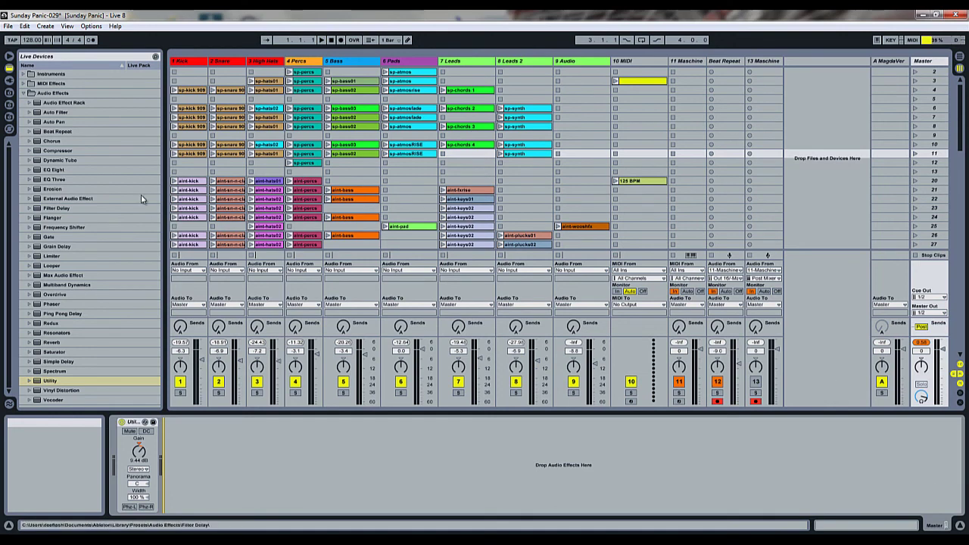
# Add a Compressor to the Master track, placed before the Utility device.
pyautogui.click(85, 152)
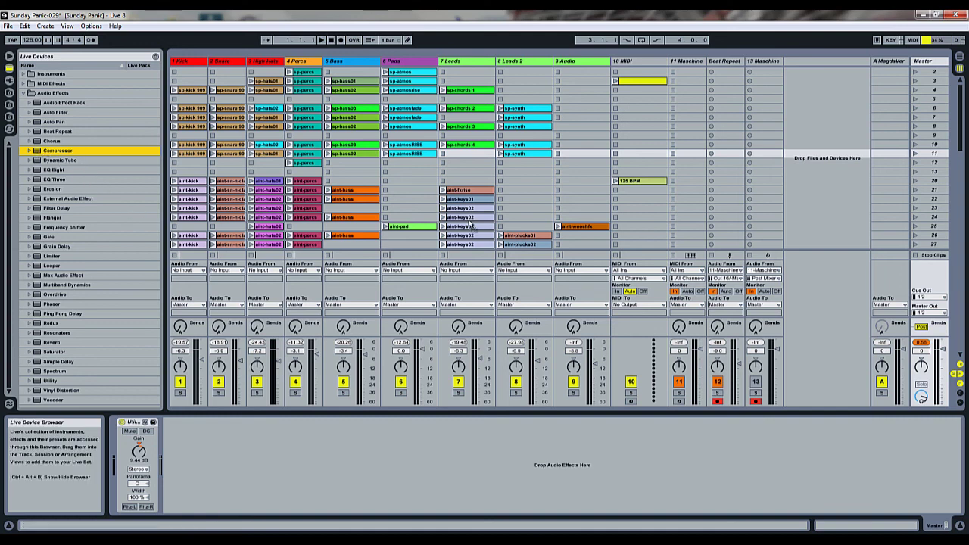
pyautogui.moveTo(902, 298); pyautogui.dragTo(118, 457)
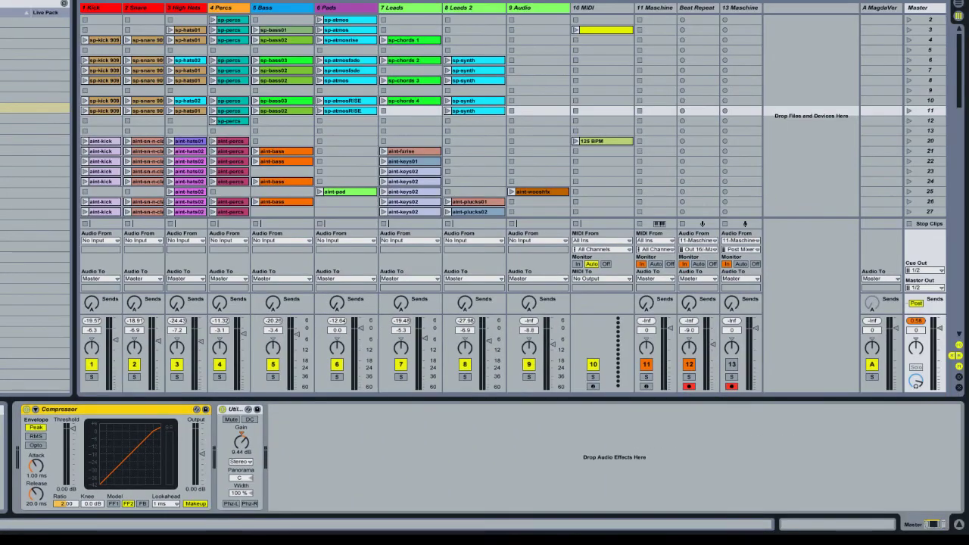
# Launch scene 36 among the amb clips to feed audio through the master compressor.
pyautogui.scroll(-8, 566, 57)
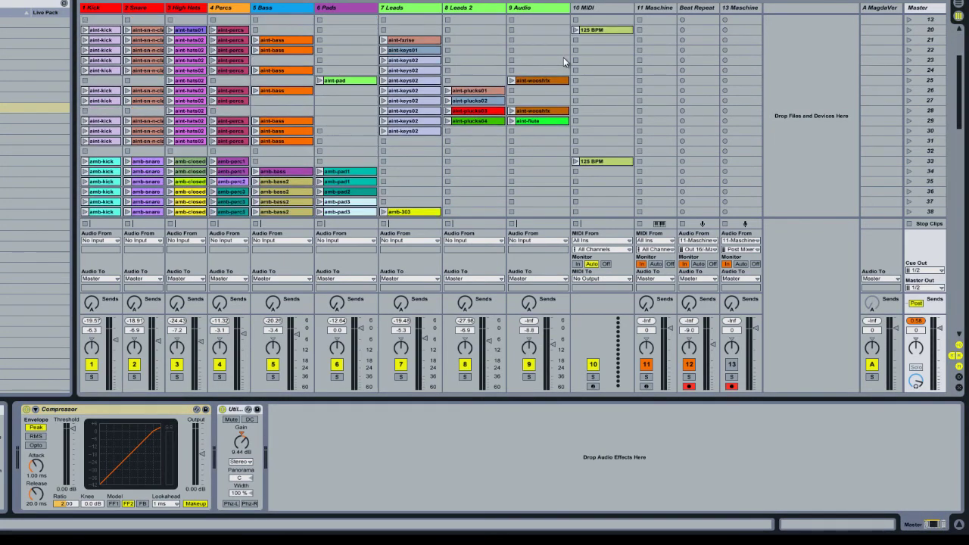
pyautogui.scroll(-2, 561, 59)
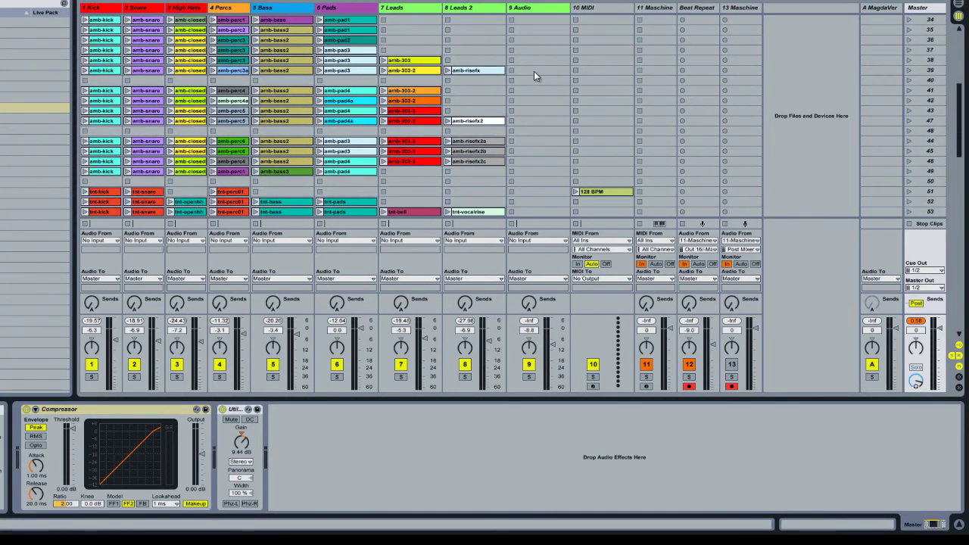
pyautogui.click(932, 51)
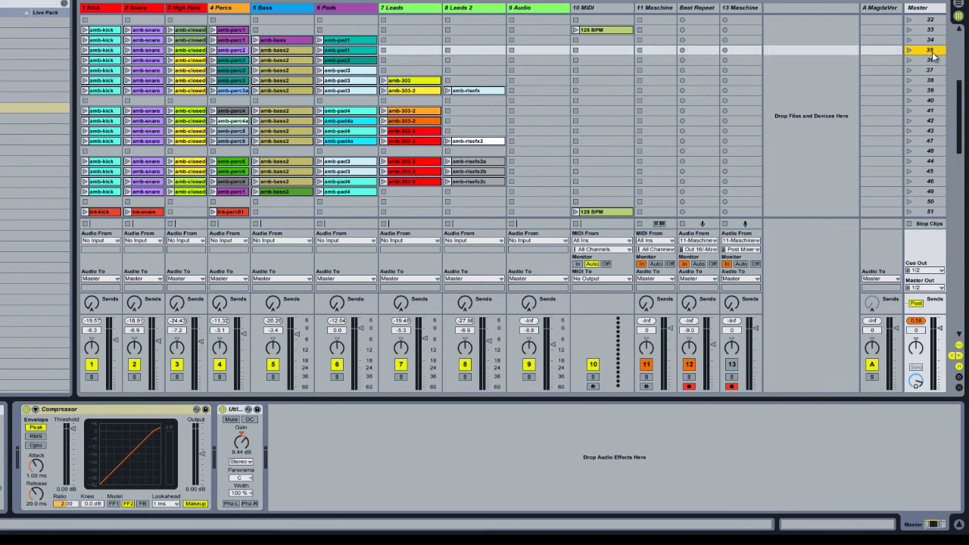
pyautogui.click(925, 60)
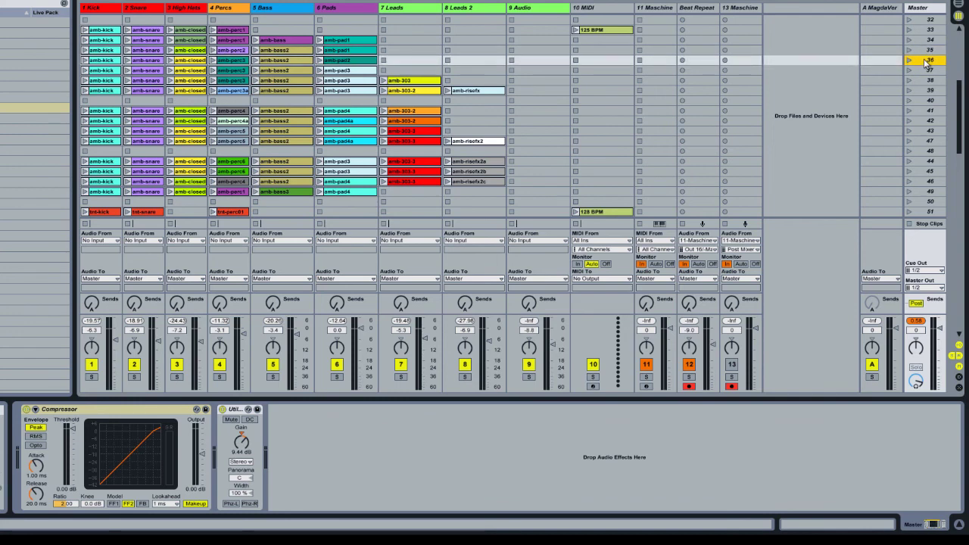
pyautogui.press('Return')
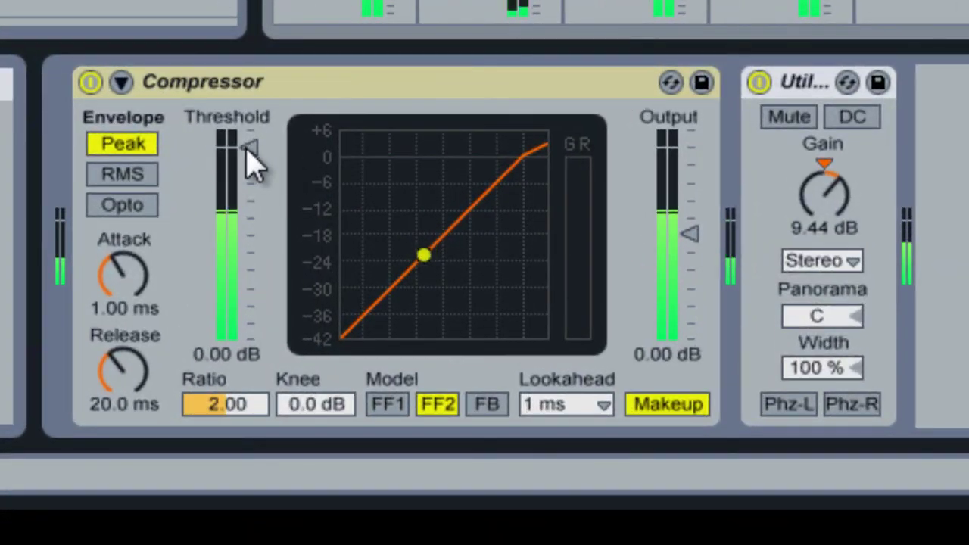
# Lower the compressor's threshold to -26.0 dB and turn off automatic Makeup gain.
pyautogui.moveTo(247, 149)
pyautogui.mouseDown()
pyautogui.moveTo(243, 192)
pyautogui.moveTo(244, 162)
pyautogui.mouseUp()
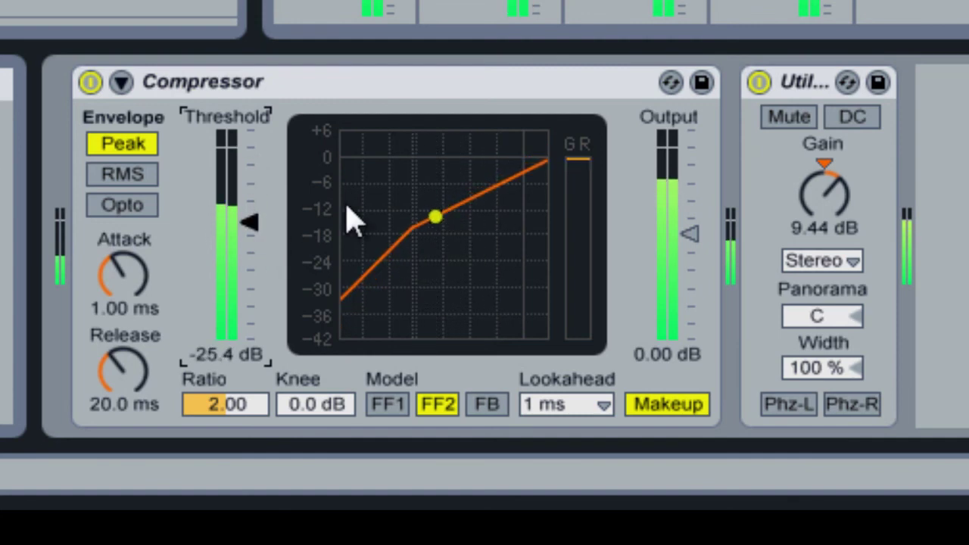
pyautogui.click(657, 411)
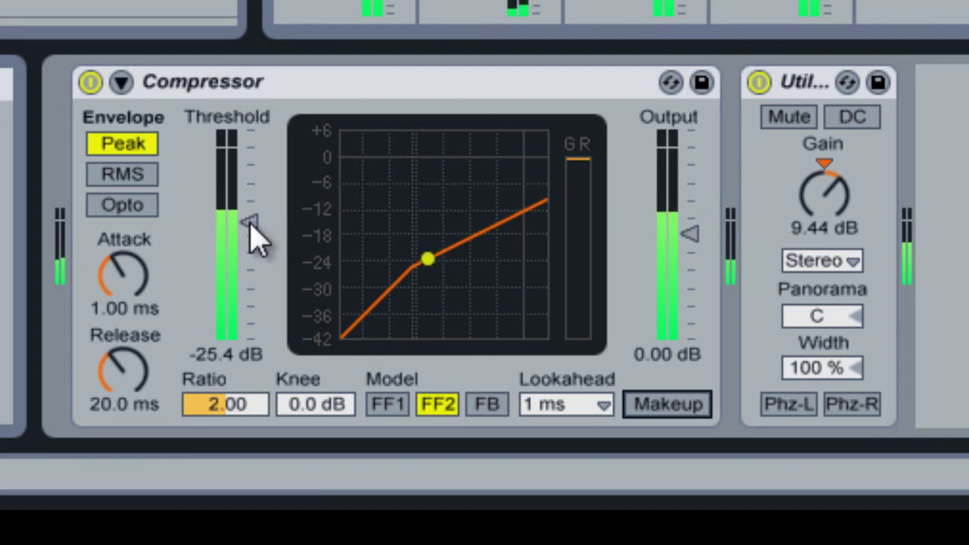
pyautogui.moveTo(253, 228); pyautogui.dragTo(241, 227)
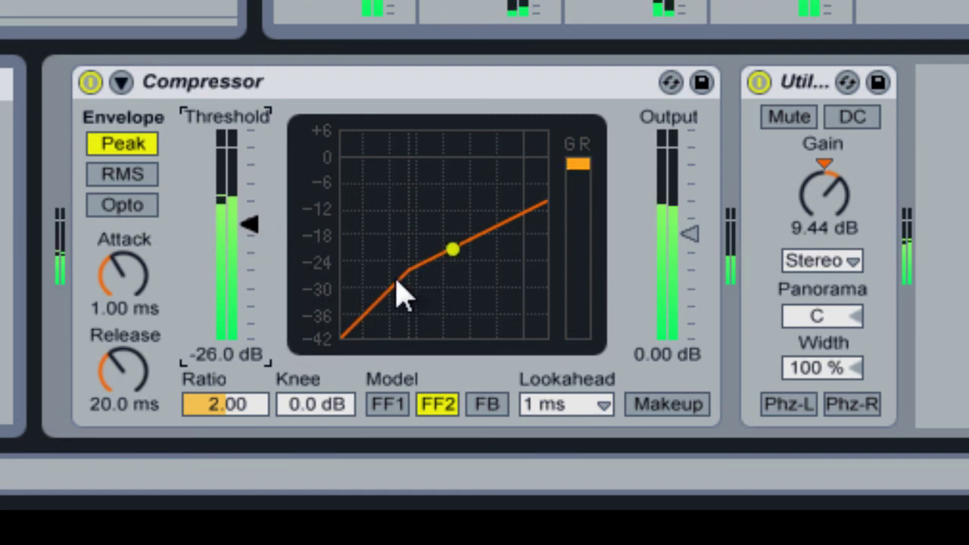
# Raise the compressor's threshold to -17.5 dB and set its ratio to 2.29.
pyautogui.moveTo(257, 234); pyautogui.dragTo(246, 227)
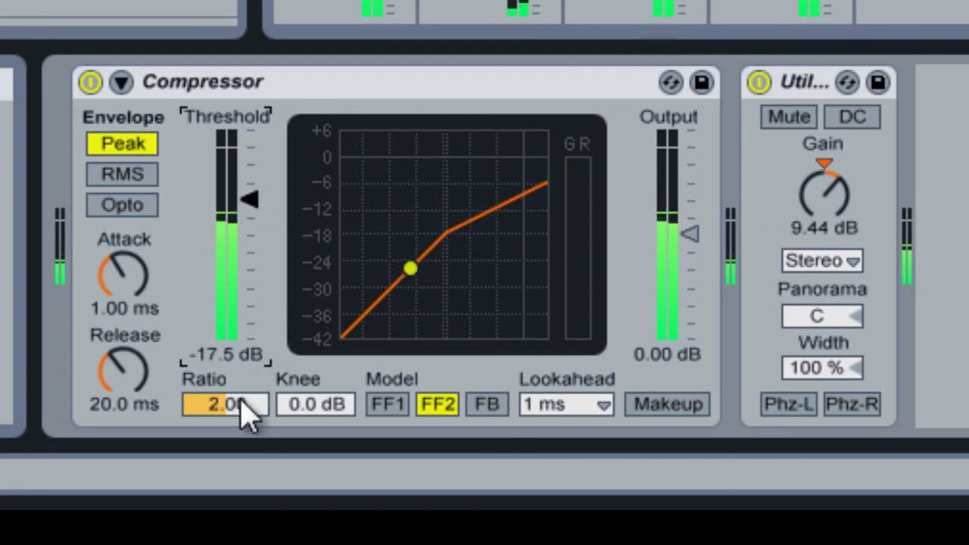
pyautogui.scroll(6, 243, 413)
pyautogui.scroll(-1, 244, 412)
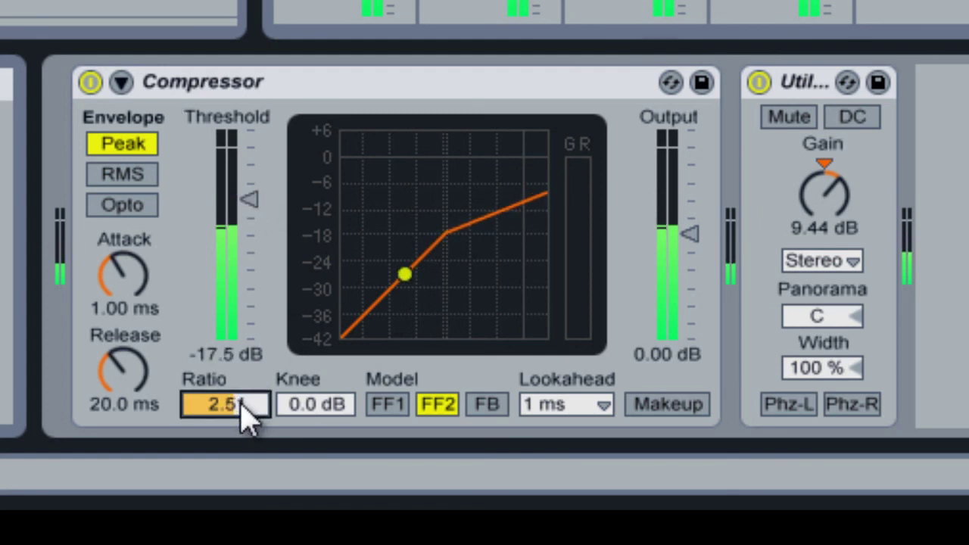
pyautogui.scroll(-4, 244, 412)
pyautogui.scroll(3, 244, 412)
pyautogui.scroll(-2, 244, 413)
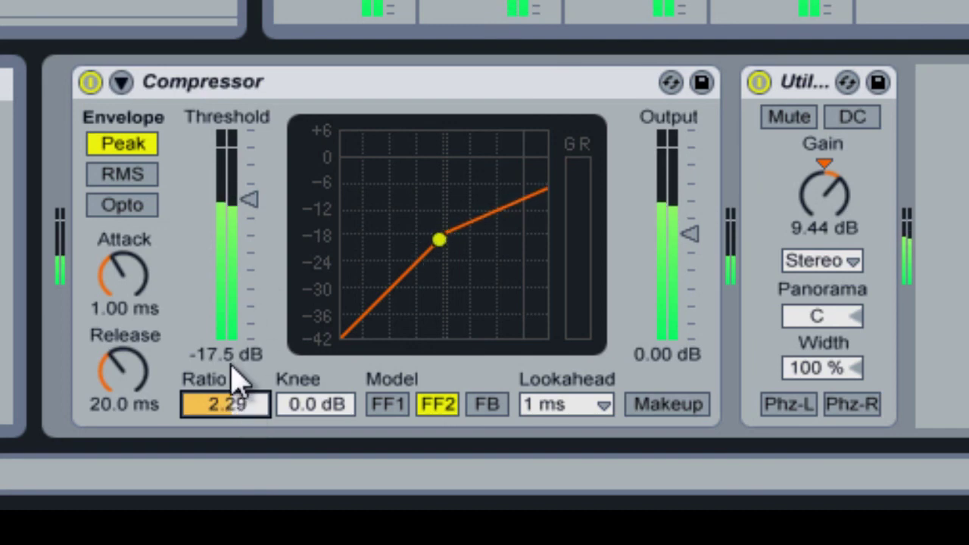
# Set the compressor's threshold to -26.0 dB and its knee to 3.4 dB.
pyautogui.moveTo(246, 198)
pyautogui.mouseDown()
pyautogui.moveTo(245, 216)
pyautogui.moveTo(243, 204)
pyautogui.mouseUp()
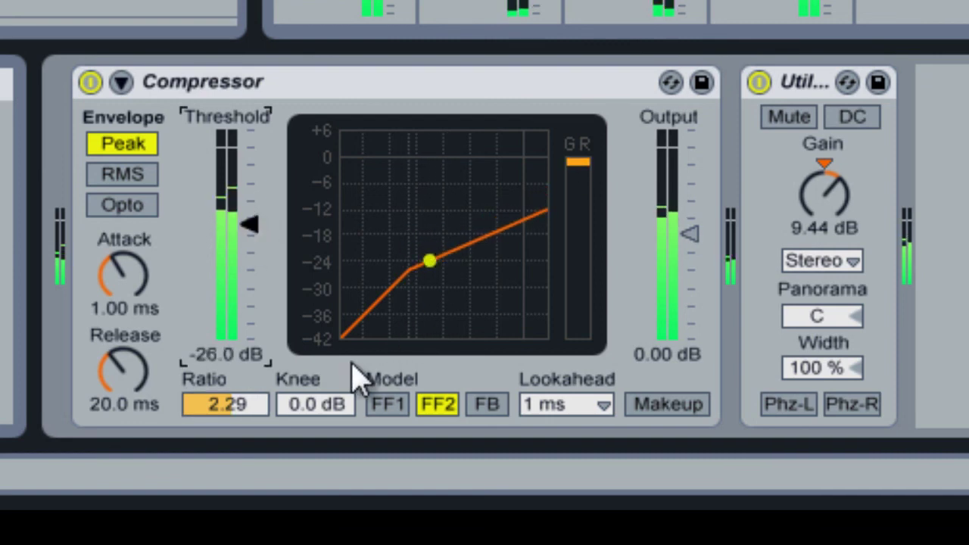
pyautogui.moveTo(340, 417); pyautogui.dragTo(338, 416)
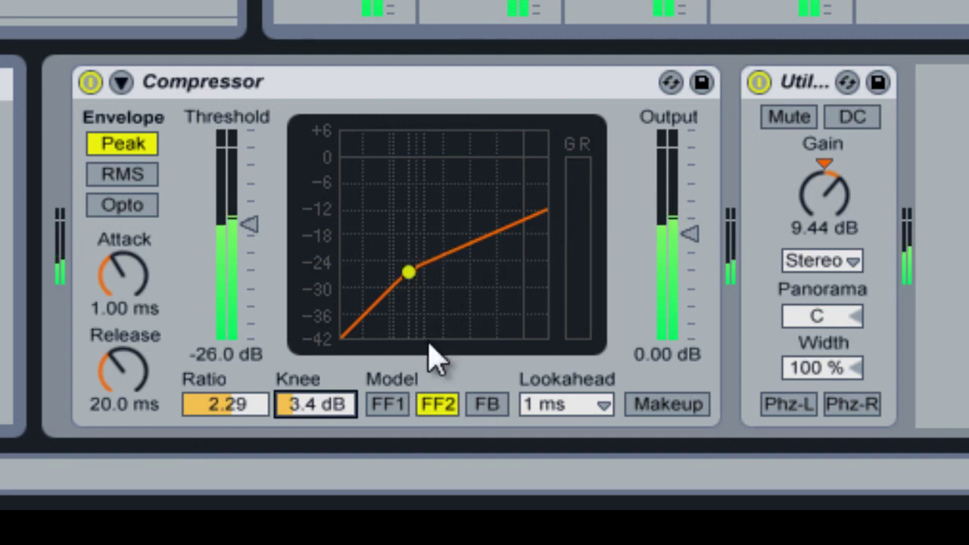
# Try the FF1, FF2 and FB compression models and return to FF2.
pyautogui.click(390, 407)
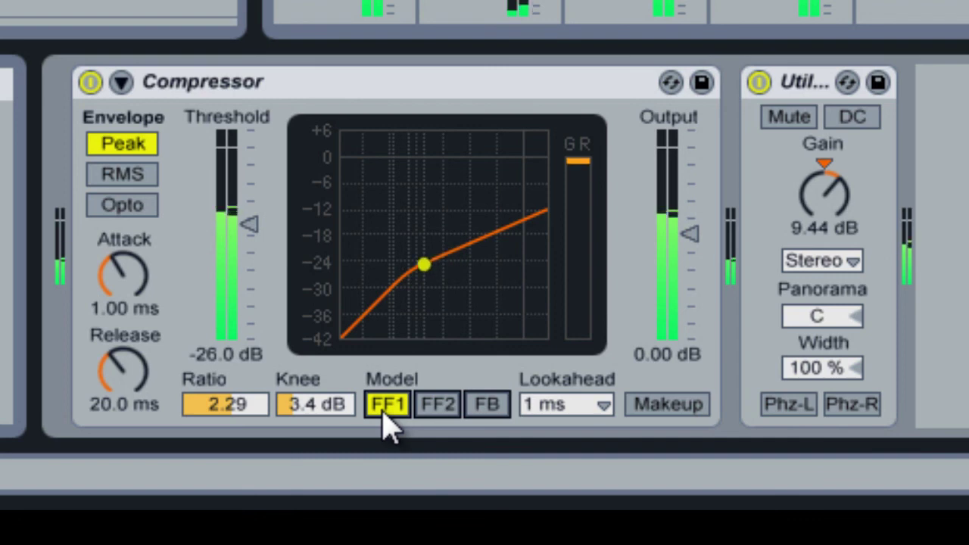
pyautogui.click(439, 409)
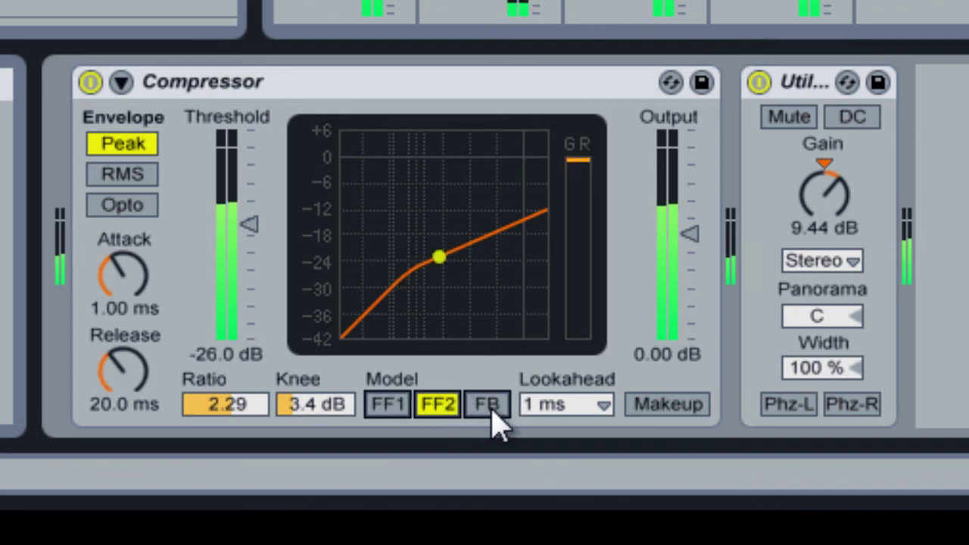
pyautogui.click(491, 408)
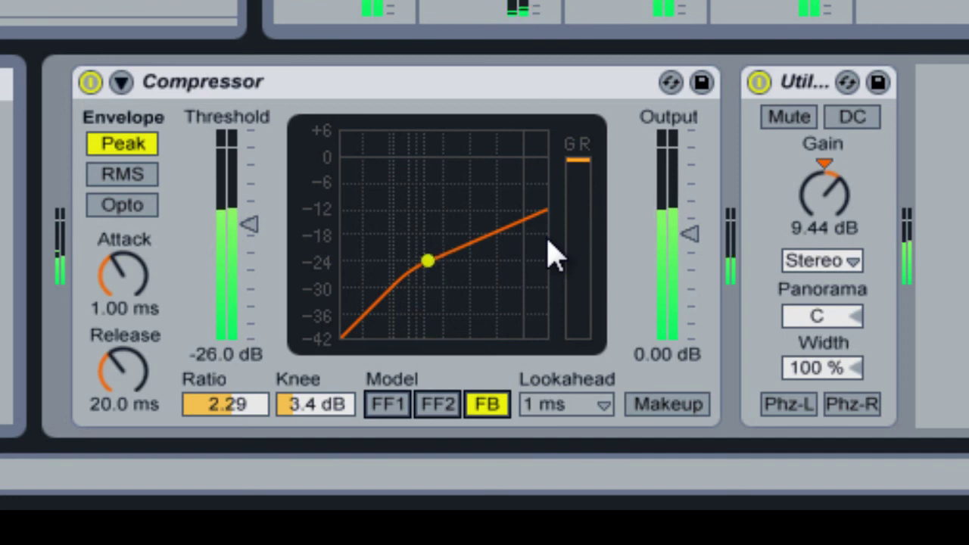
pyautogui.click(437, 406)
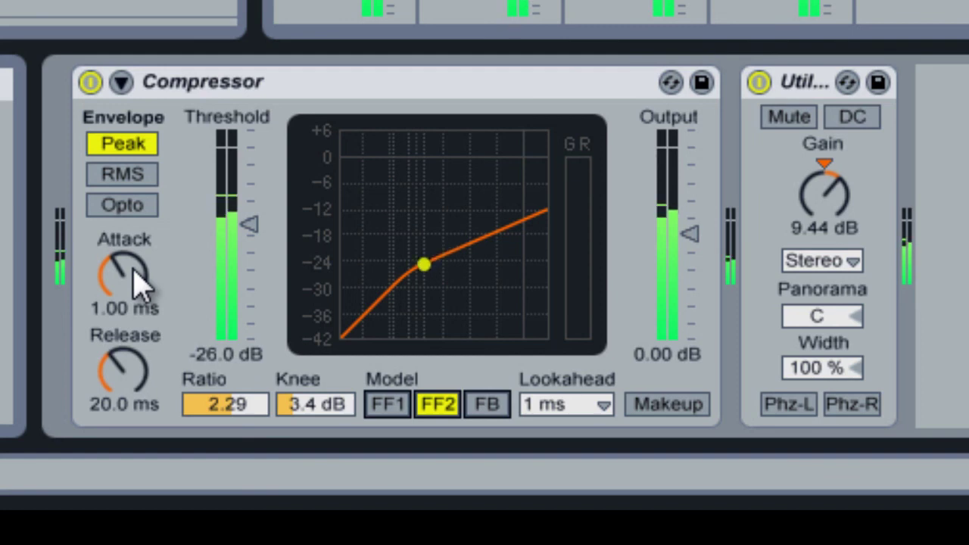
# Set the compressor's attack time to 60 ms.
pyautogui.moveTo(134, 273); pyautogui.dragTo(139, 271)
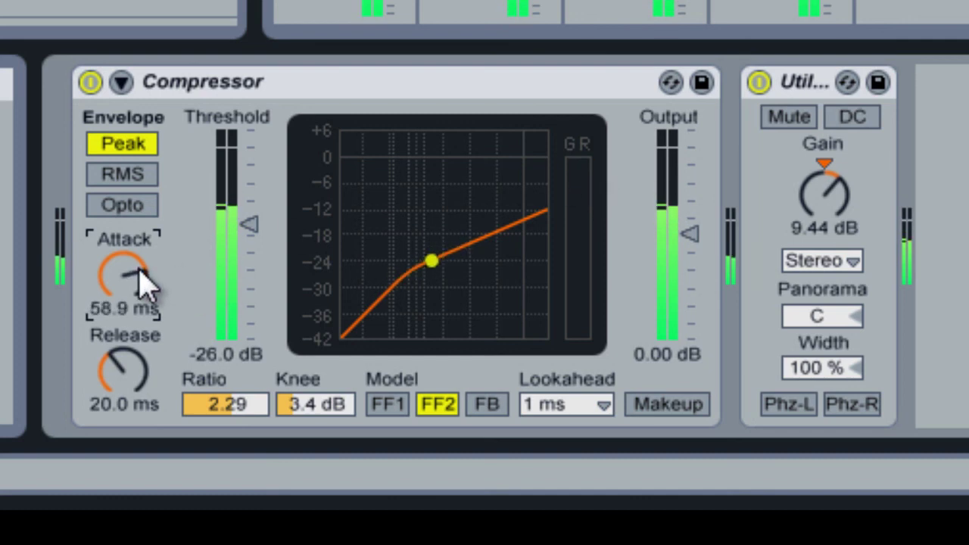
pyautogui.write('600')
pyautogui.press('BackSpace')
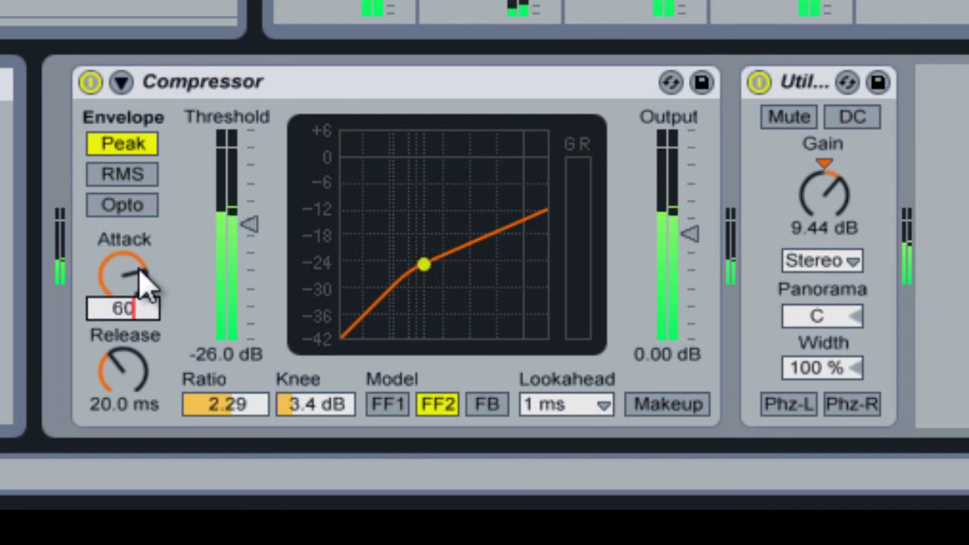
pyautogui.press('Return')
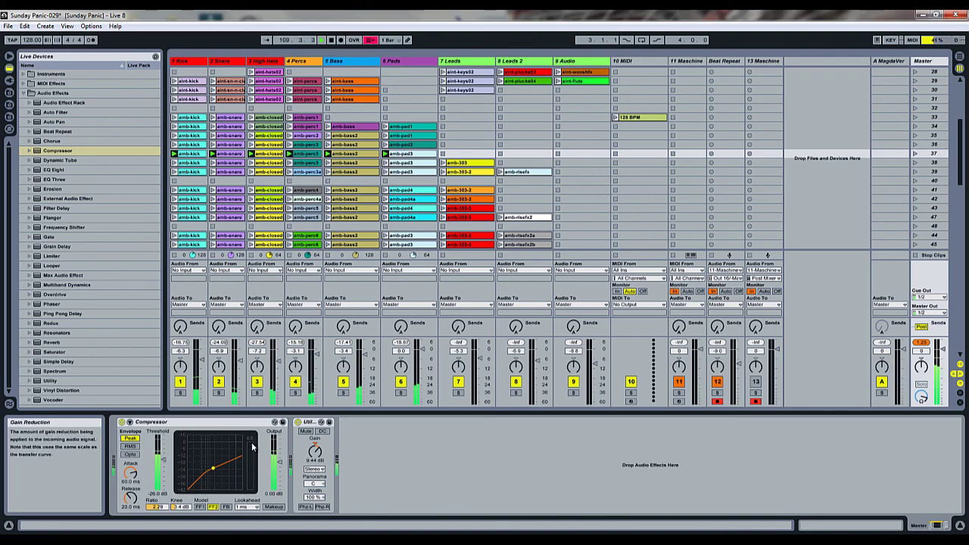
# Sweep the attack from a very short time up to about 64 ms and return it to 60 ms.
pyautogui.moveTo(130, 470); pyautogui.dragTo(108, 488)
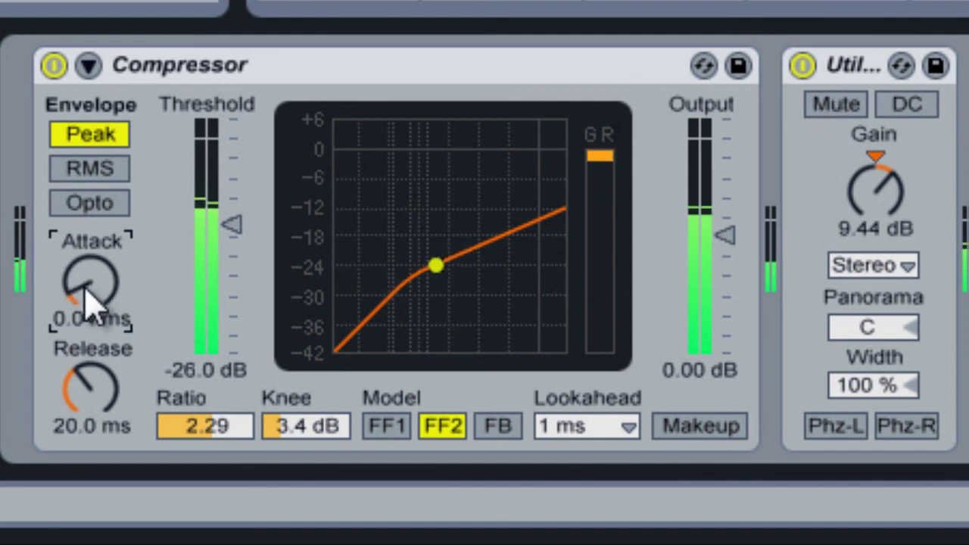
pyautogui.scroll(10, 88, 297)
pyautogui.scroll(15, 87, 297)
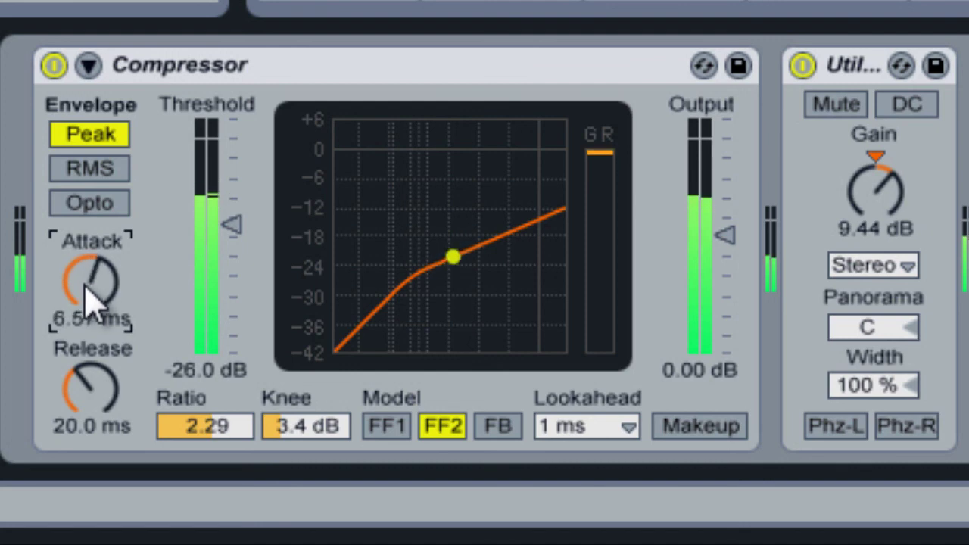
pyautogui.scroll(6, 87, 295)
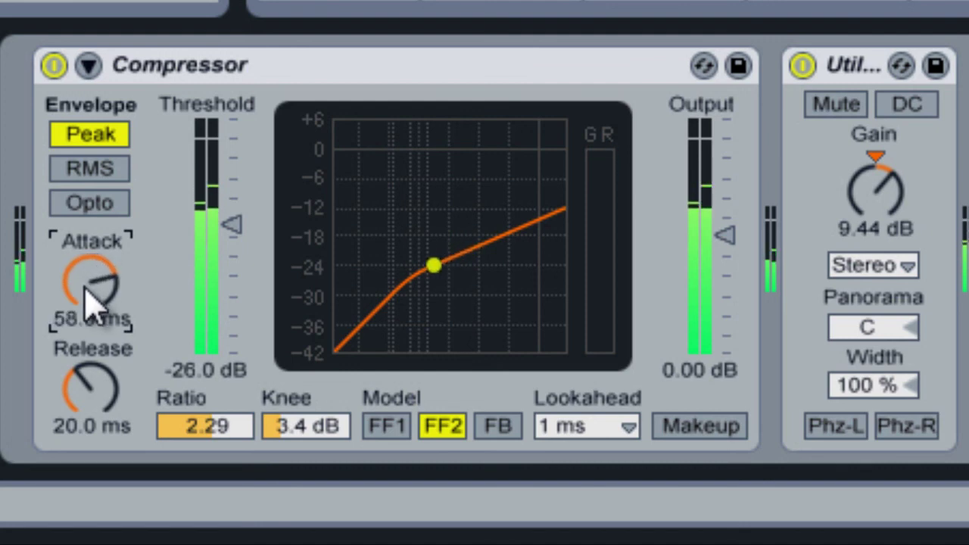
pyautogui.scroll(-4, 87, 295)
pyautogui.scroll(3, 89, 296)
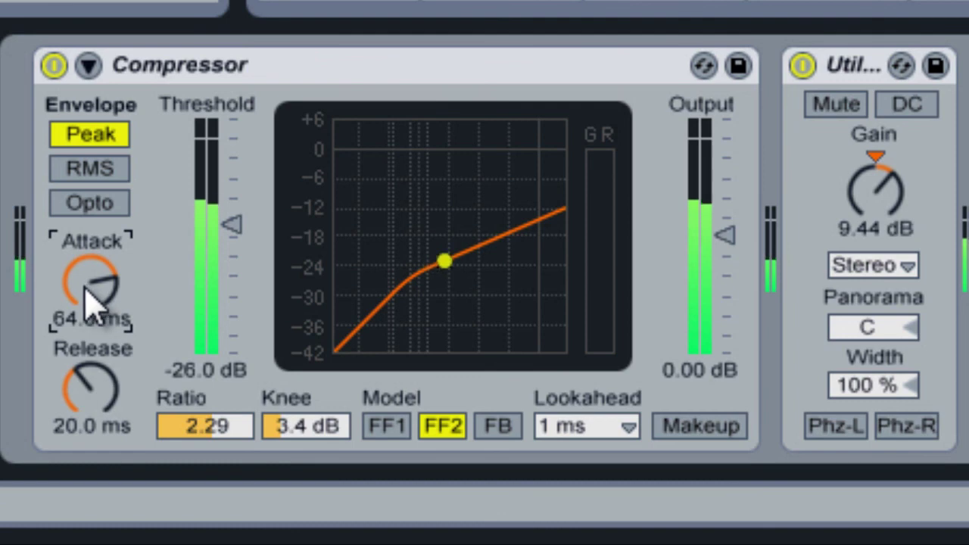
pyautogui.write('1')
pyautogui.press('Return')
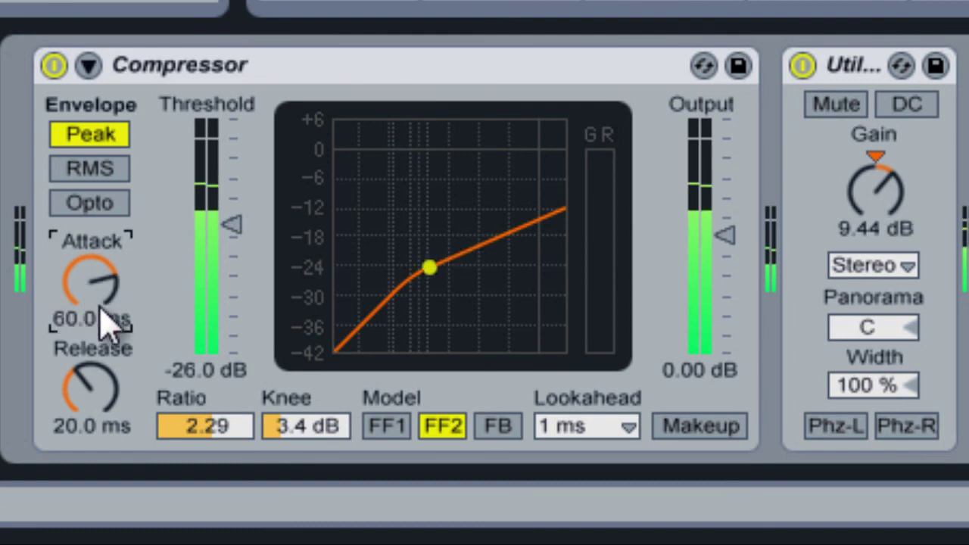
# Adjust the compressor's release to 195 ms and lower its threshold to -28.0 dB.
pyautogui.moveTo(88, 417); pyautogui.dragTo(97, 435)
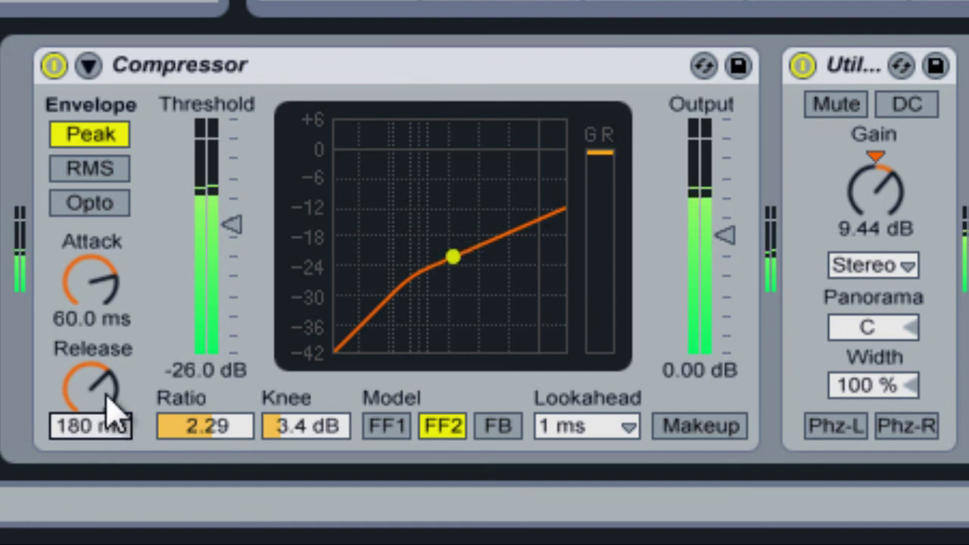
pyautogui.click(106, 395)
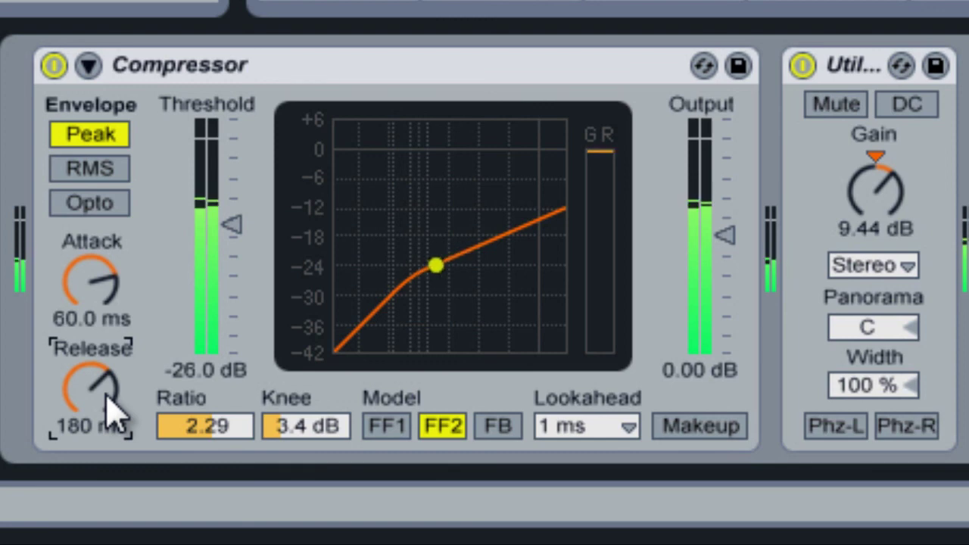
pyautogui.scroll(5, 112, 411)
pyautogui.scroll(-2, 106, 395)
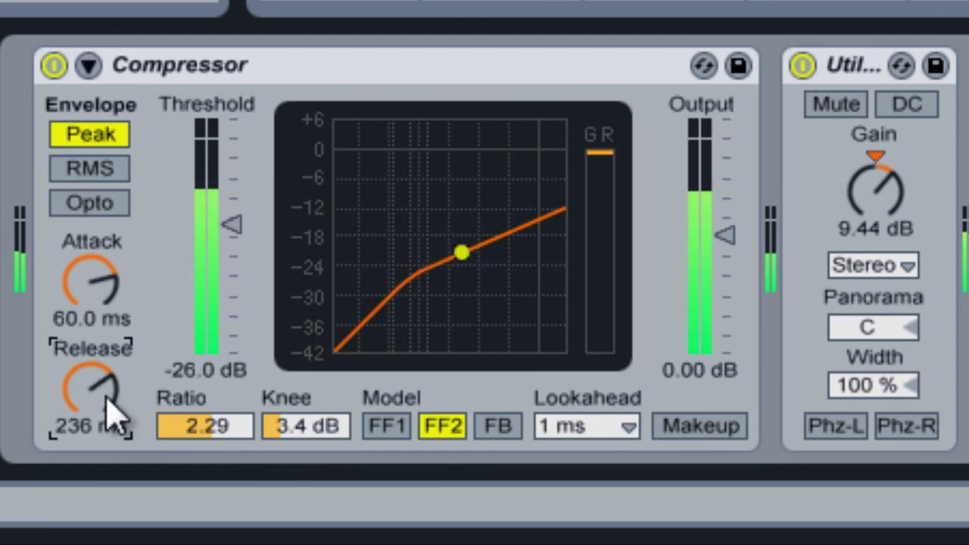
pyautogui.scroll(-5, 112, 411)
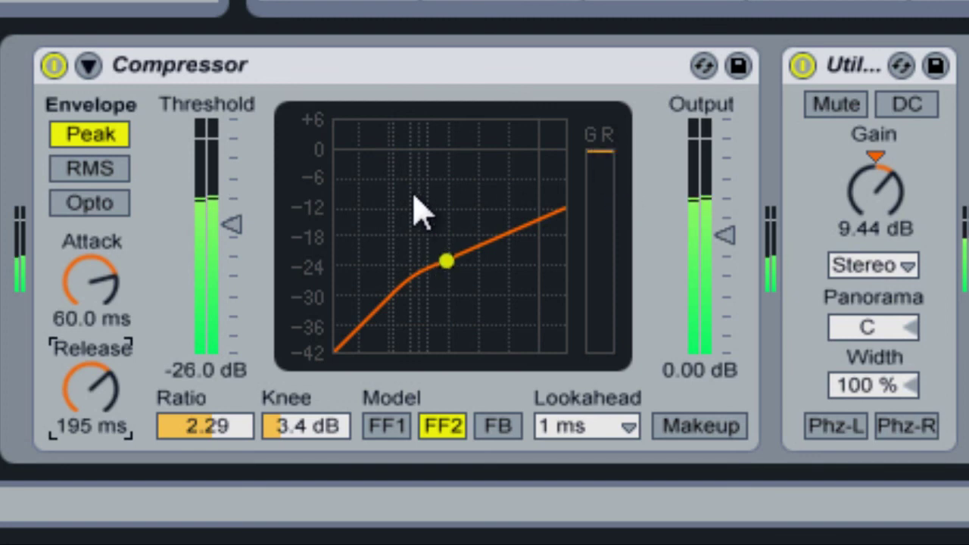
pyautogui.moveTo(238, 226); pyautogui.dragTo(223, 226)
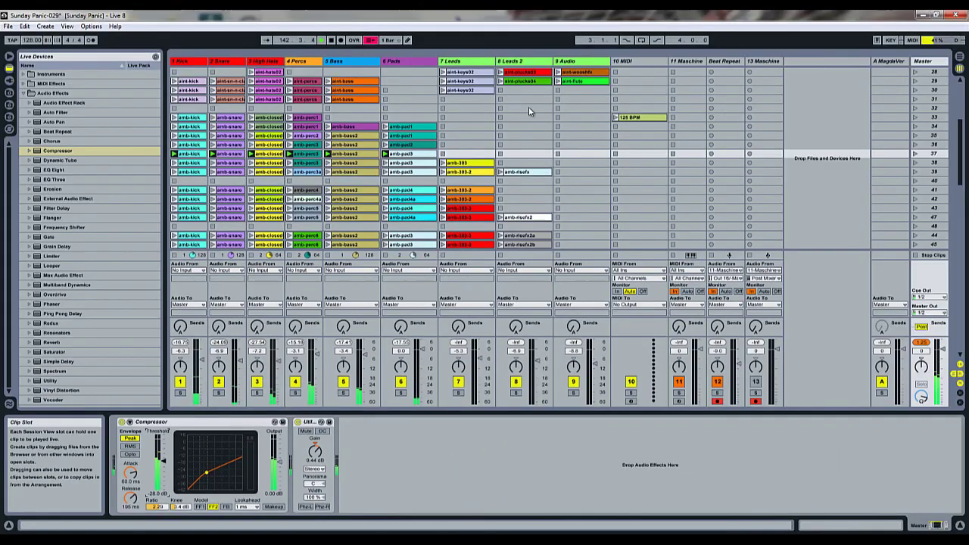
# Switch playback to scene 33 and raise the compressor's output gain to 6.28 dB.
pyautogui.click(934, 118)
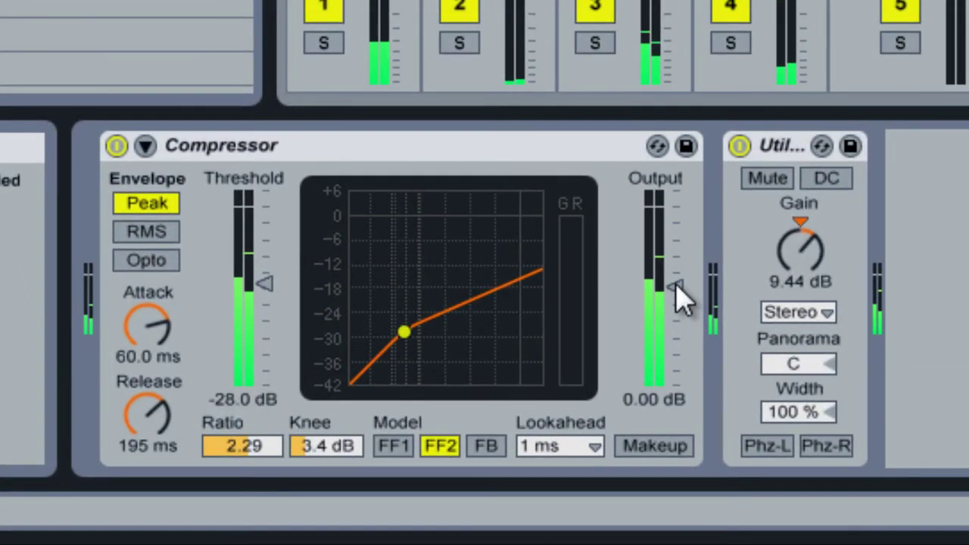
pyautogui.moveTo(503, 371); pyautogui.dragTo(498, 361)
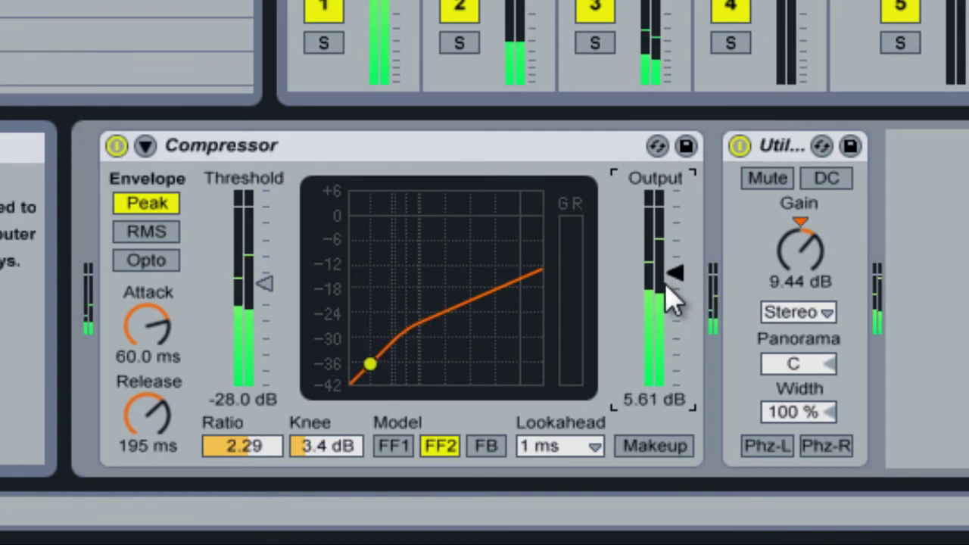
pyautogui.moveTo(673, 299); pyautogui.dragTo(673, 295)
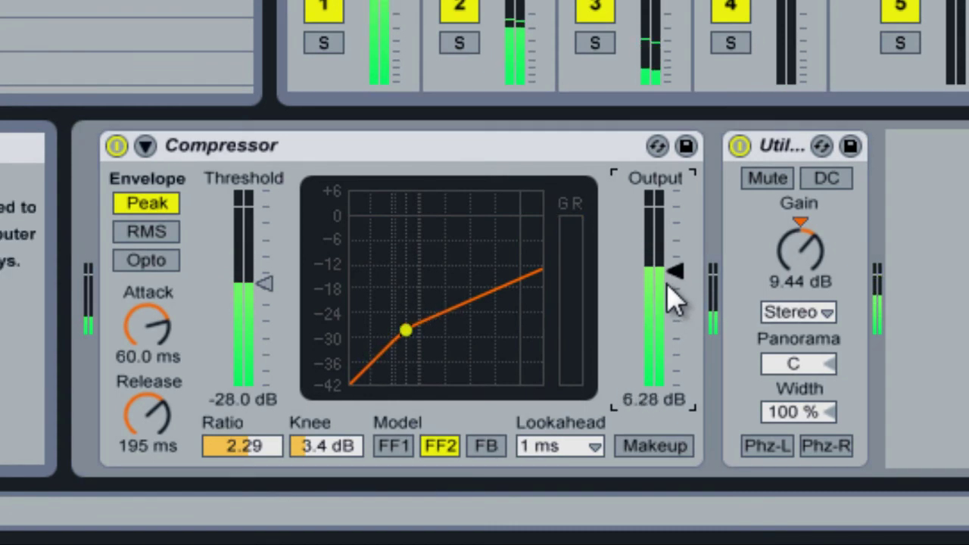
# With the compressor temporarily bypassed, reset its output gain to 0.00 dB and raise the Utility gain to 12.2 dB.
pyautogui.click(117, 148)
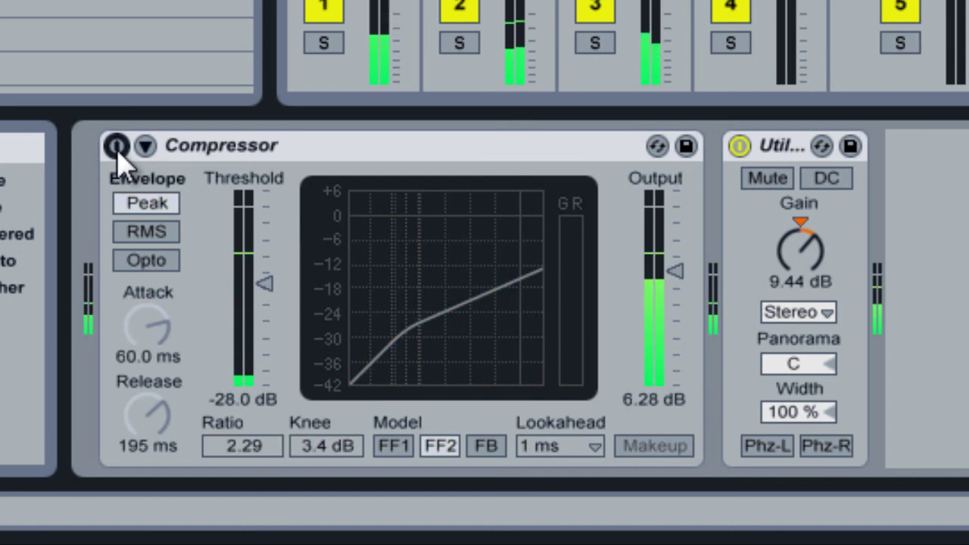
pyautogui.moveTo(676, 277); pyautogui.dragTo(681, 291)
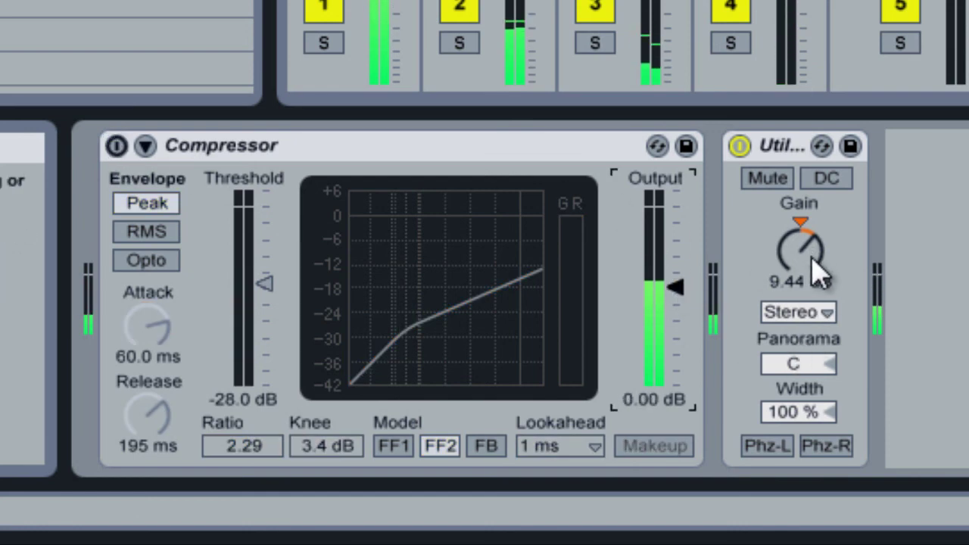
pyautogui.moveTo(823, 255); pyautogui.dragTo(821, 256)
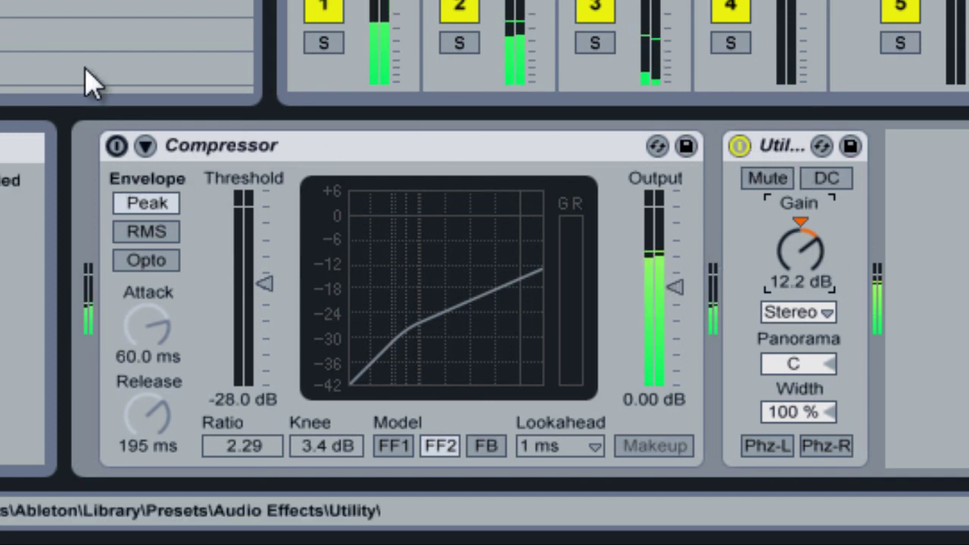
pyautogui.click(117, 145)
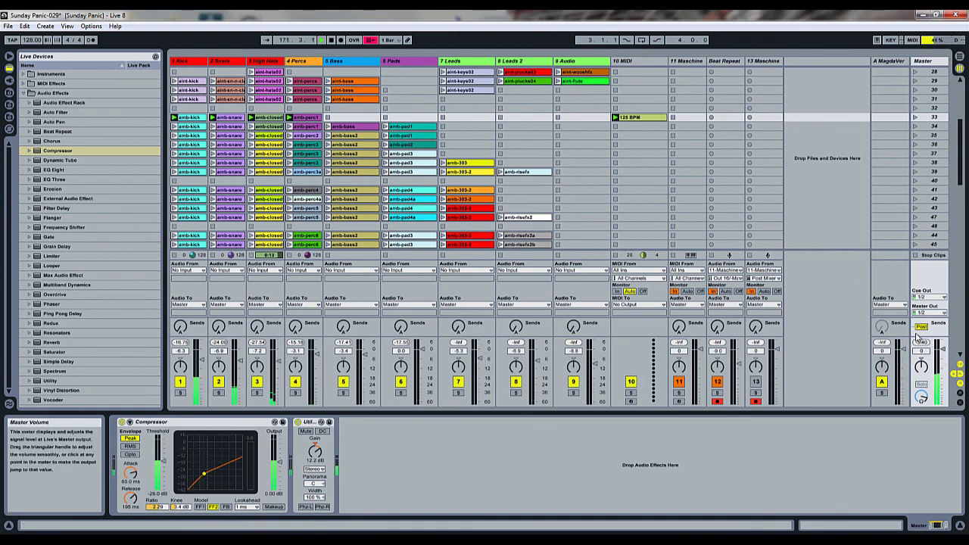
# Launch scene 38 and compare the mix with the compressor bypassed and active.
pyautogui.click(932, 163)
pyautogui.click(915, 163)
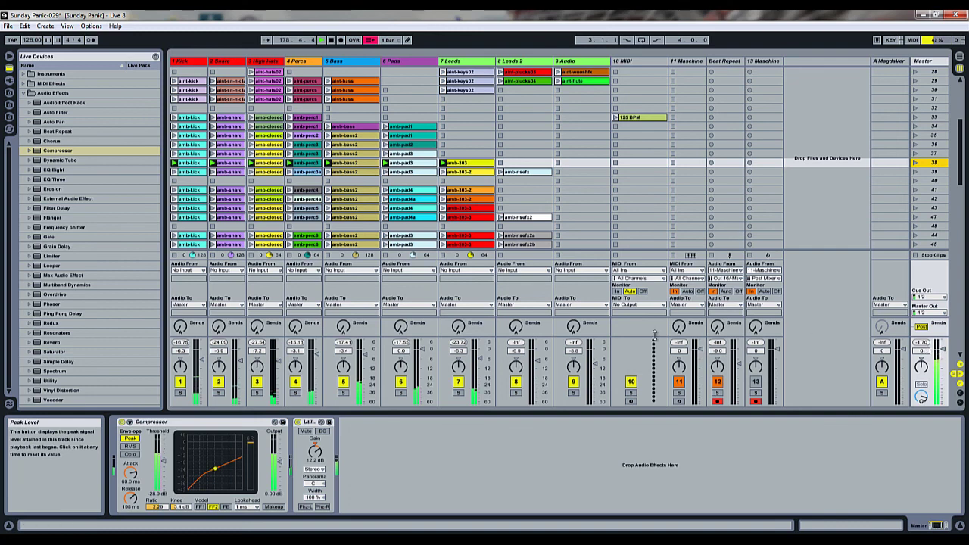
pyautogui.click(122, 422)
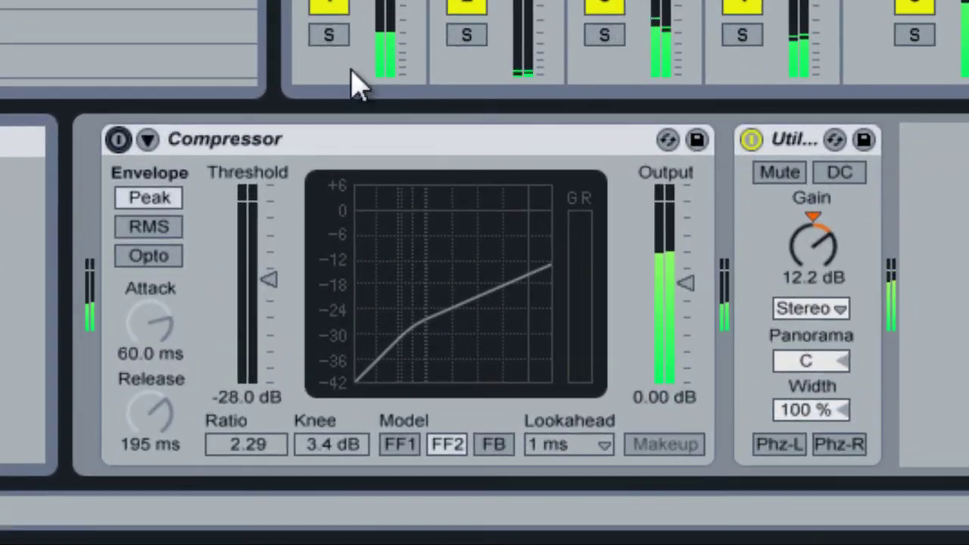
pyautogui.click(118, 139)
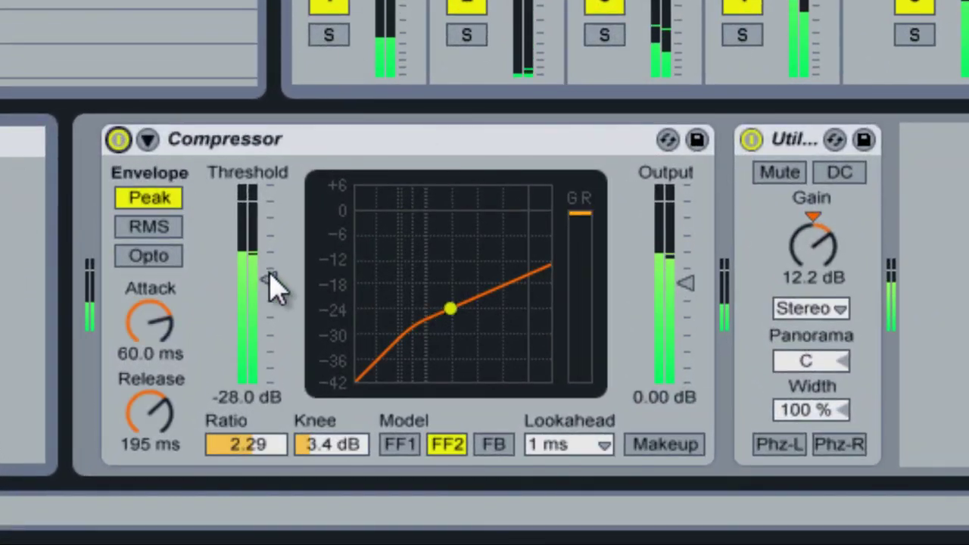
# Set the compressor's threshold to -29.3 dB and raise its output gain to 3.63 dB.
pyautogui.scroll(-5, 265, 284)
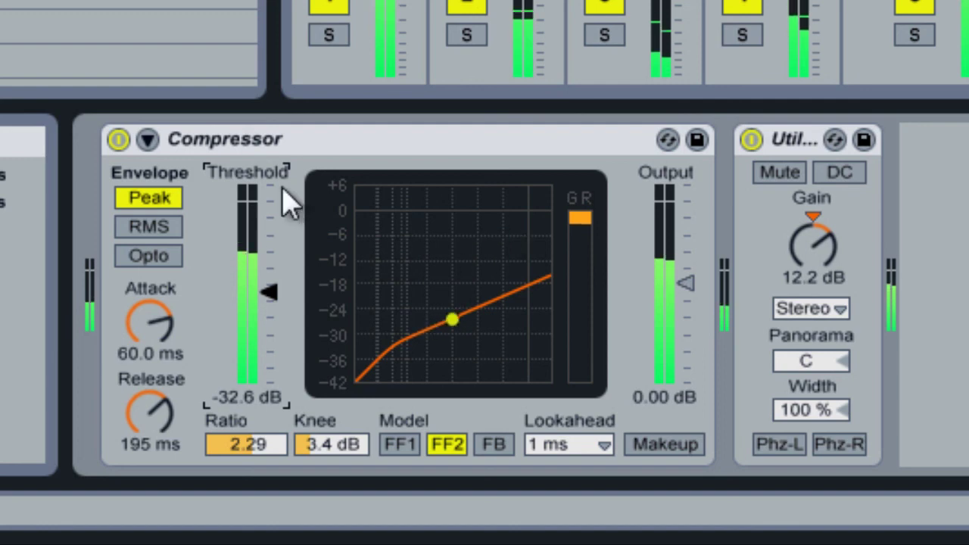
pyautogui.scroll(5, 268, 296)
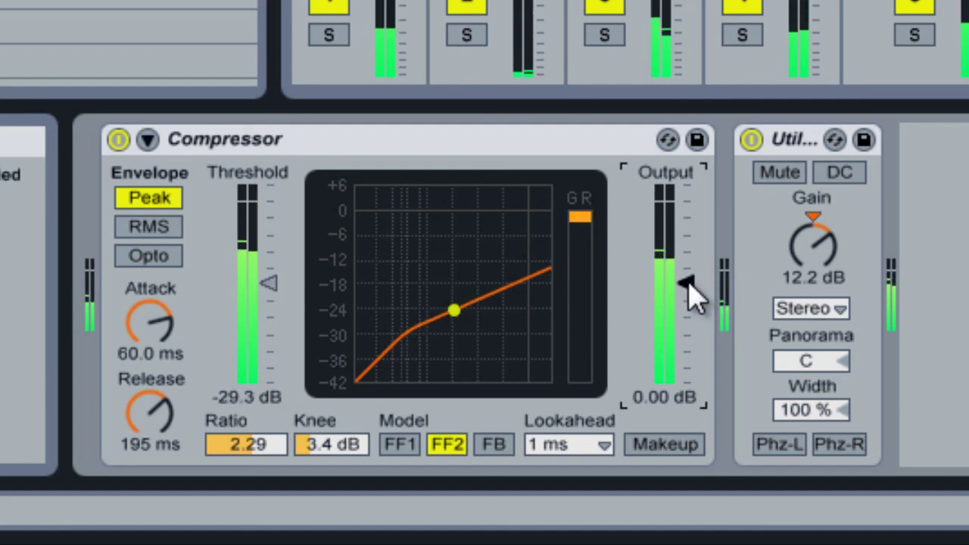
pyautogui.scroll(3, 687, 295)
pyautogui.scroll(2, 683, 298)
pyautogui.scroll(6, 685, 295)
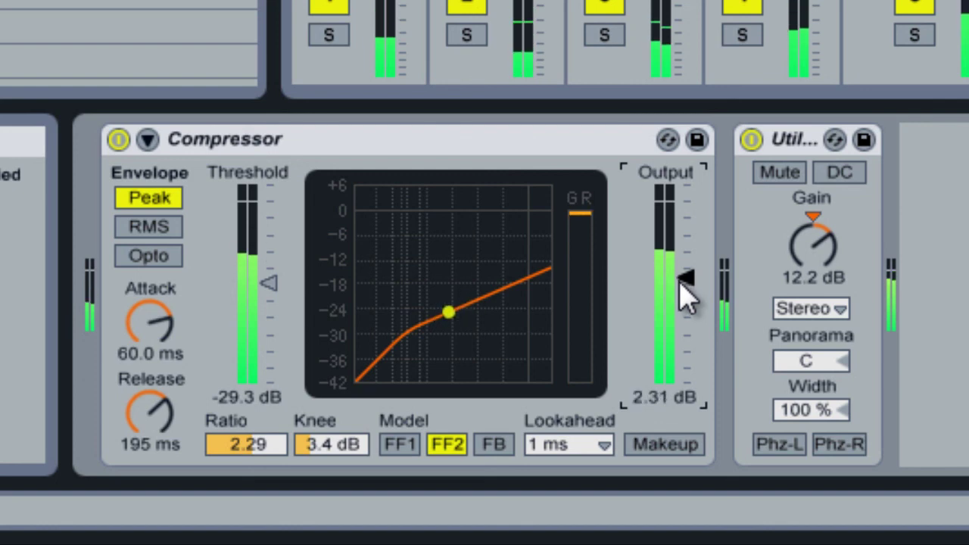
# Lower the Utility gain to 8.33 dB, comparing the sound with the compressor bypassed and active before and after the change.
pyautogui.click(118, 139)
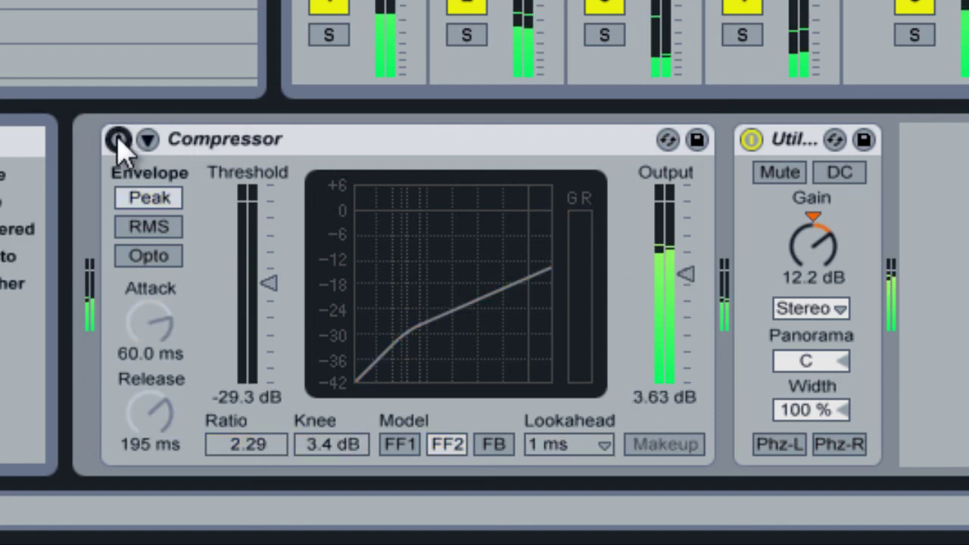
pyautogui.click(118, 139)
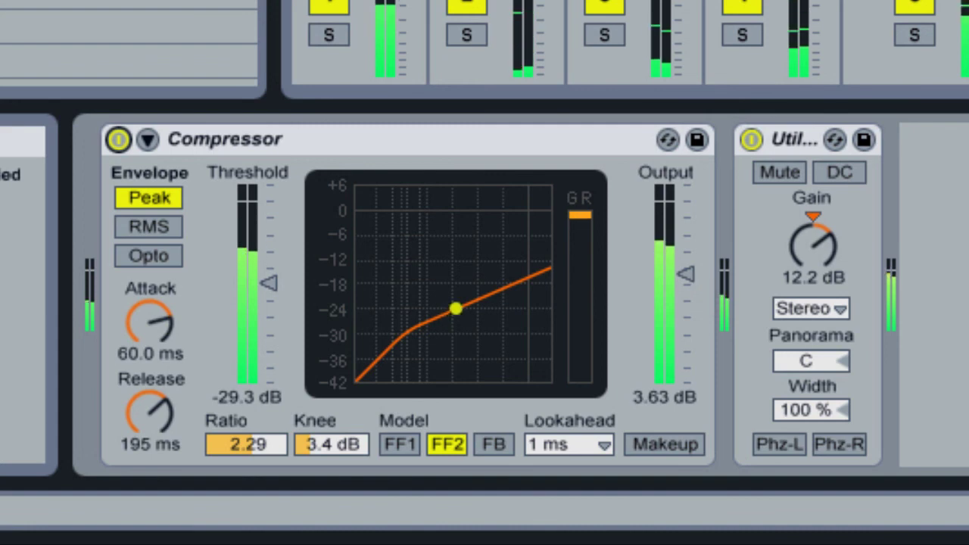
pyautogui.moveTo(787, 254); pyautogui.dragTo(824, 251)
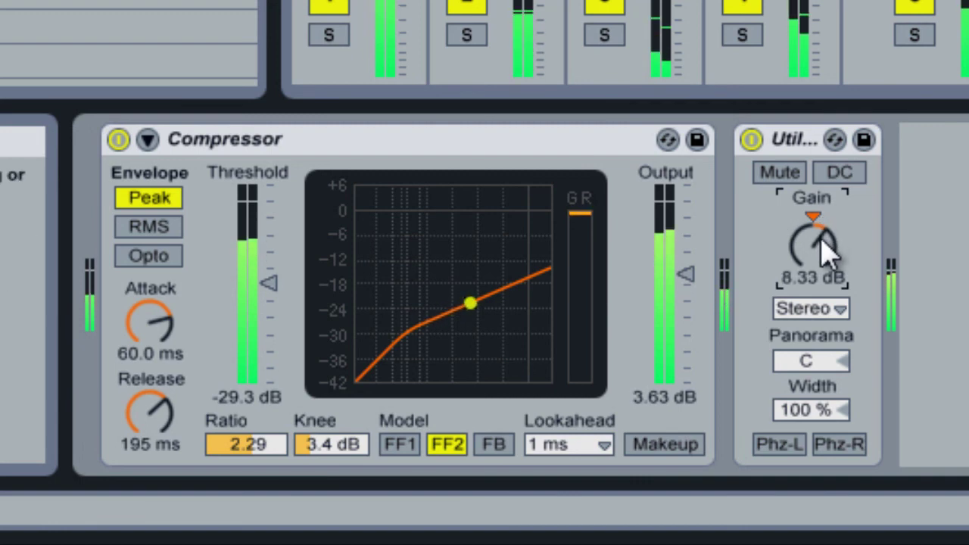
pyautogui.click(118, 140)
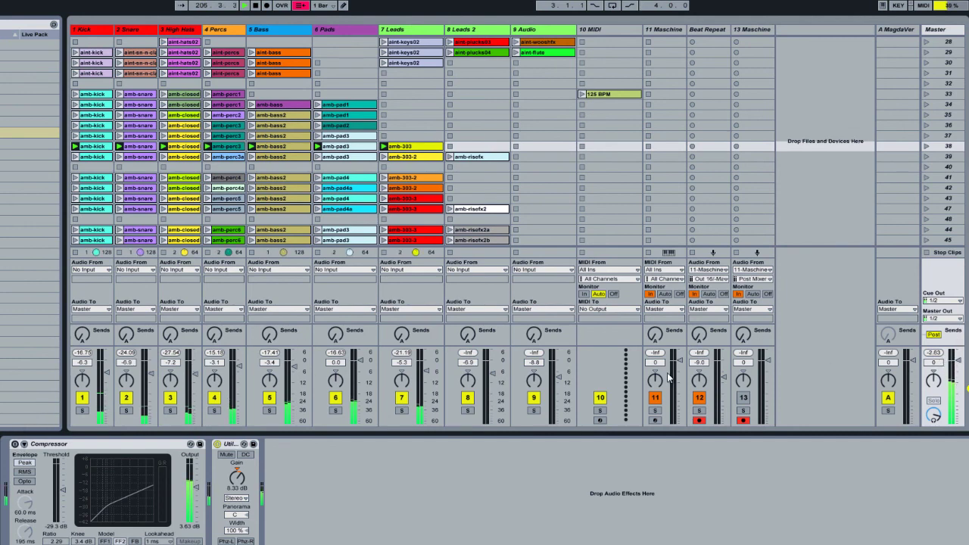
pyautogui.click(15, 445)
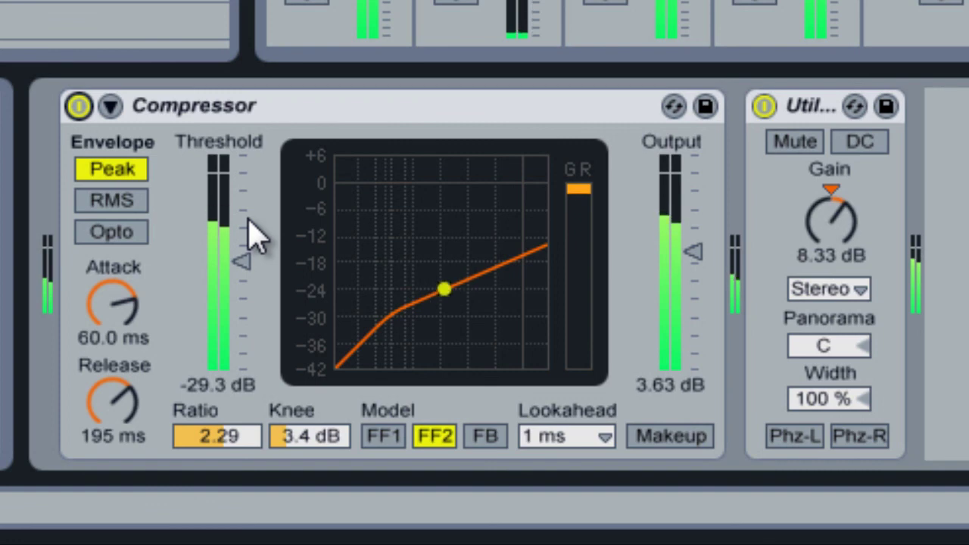
# Try the RMS envelope, choose Opto with a -32.6 dB threshold, and compare the result against the bypassed compressor.
pyautogui.click(131, 203)
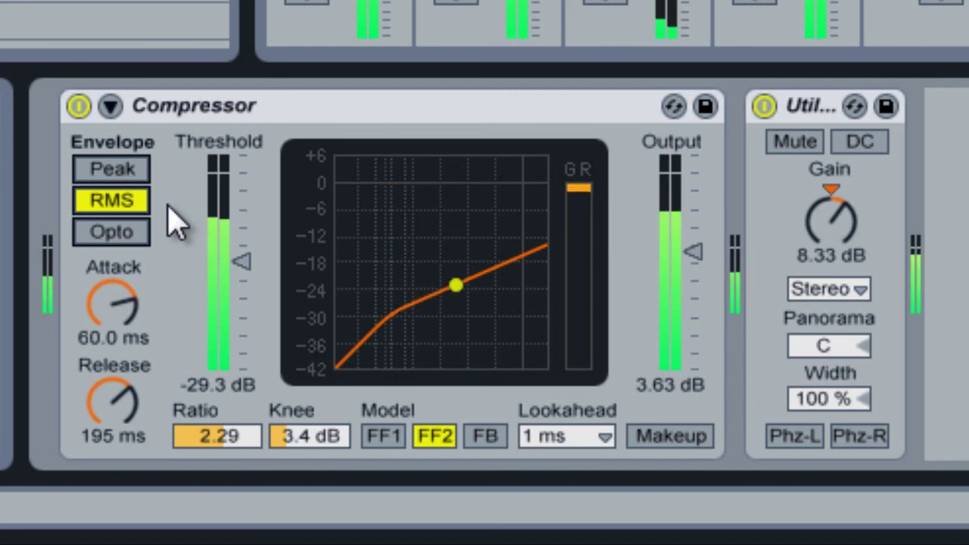
pyautogui.click(117, 235)
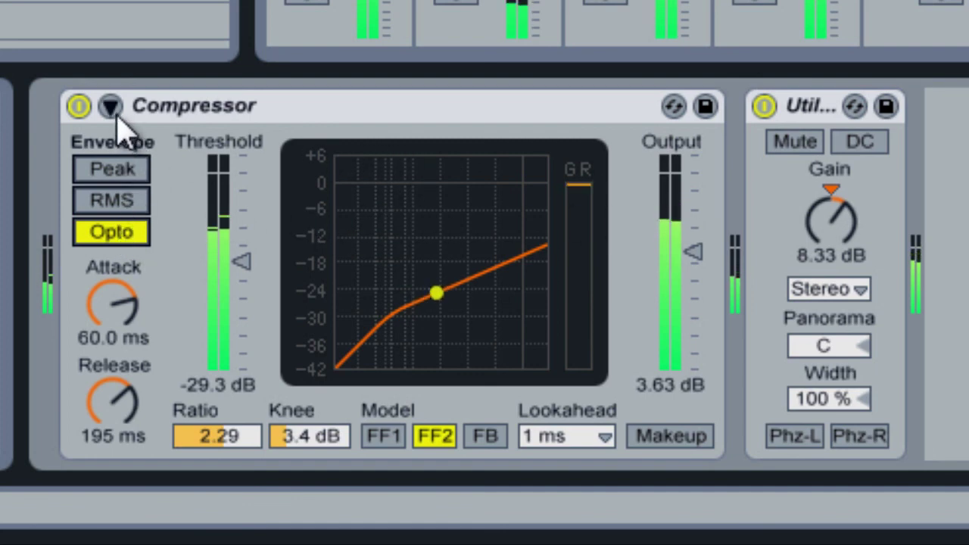
pyautogui.moveTo(239, 261)
pyautogui.mouseDown()
pyautogui.moveTo(236, 280)
pyautogui.moveTo(234, 267)
pyautogui.mouseUp()
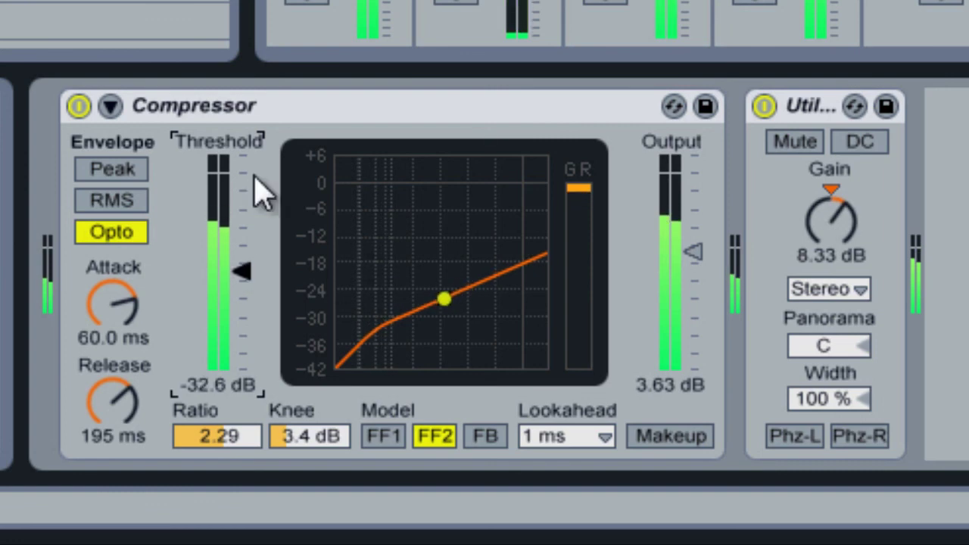
pyautogui.click(78, 107)
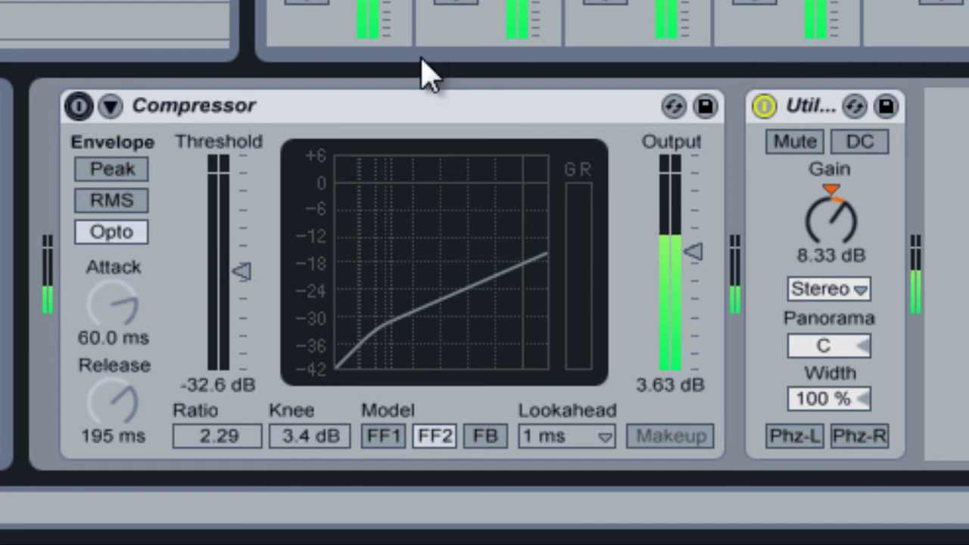
pyautogui.click(80, 108)
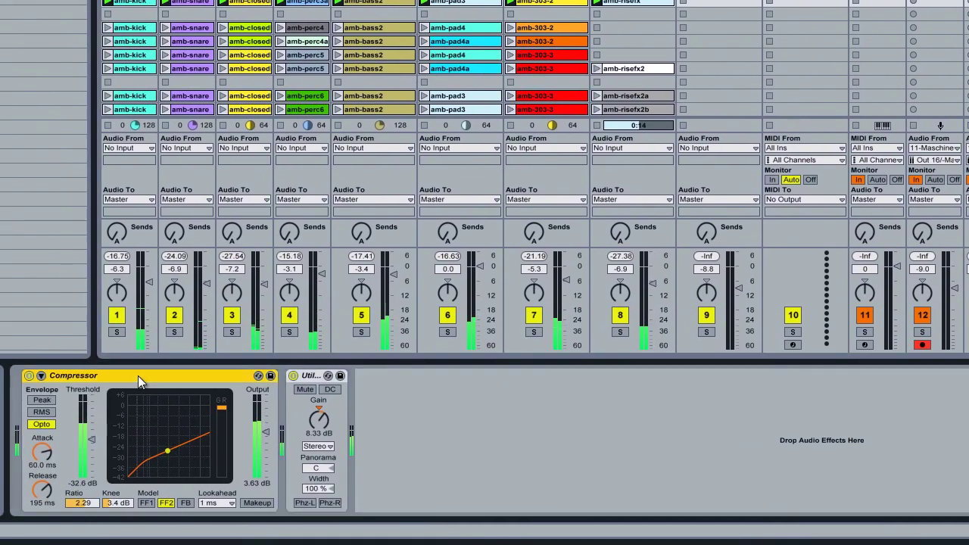
# Reveal the compressor's sidechain section with its EQ enabled, and launch scene 34.
pyautogui.click(42, 377)
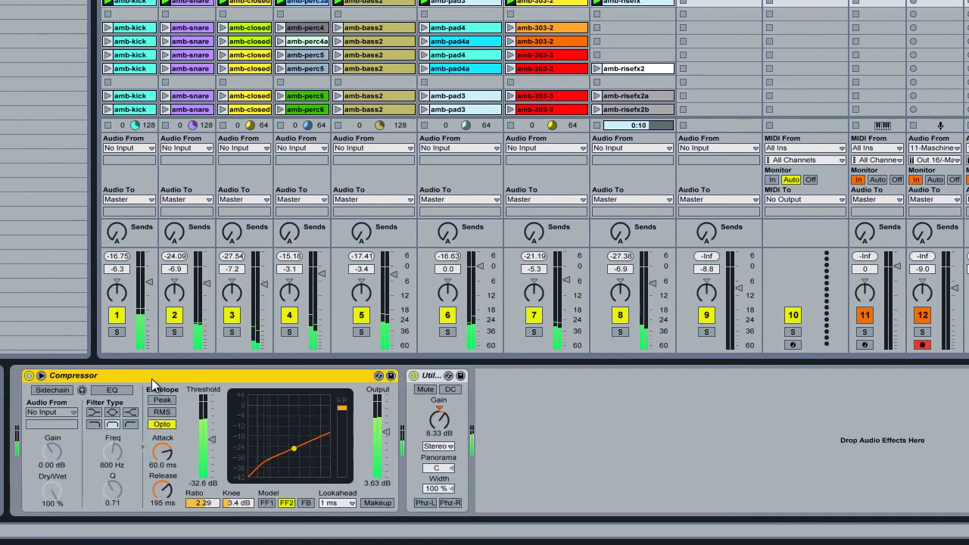
pyautogui.click(114, 389)
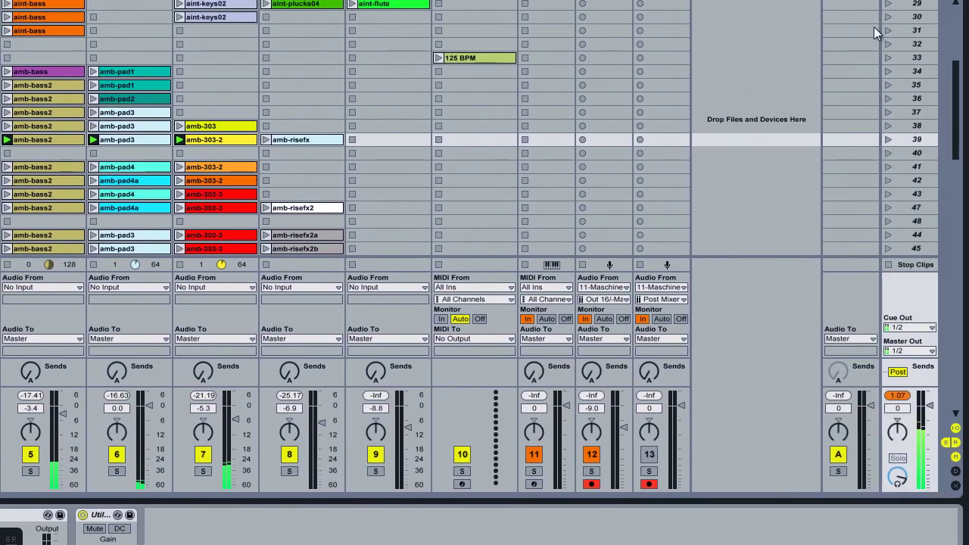
pyautogui.click(914, 58)
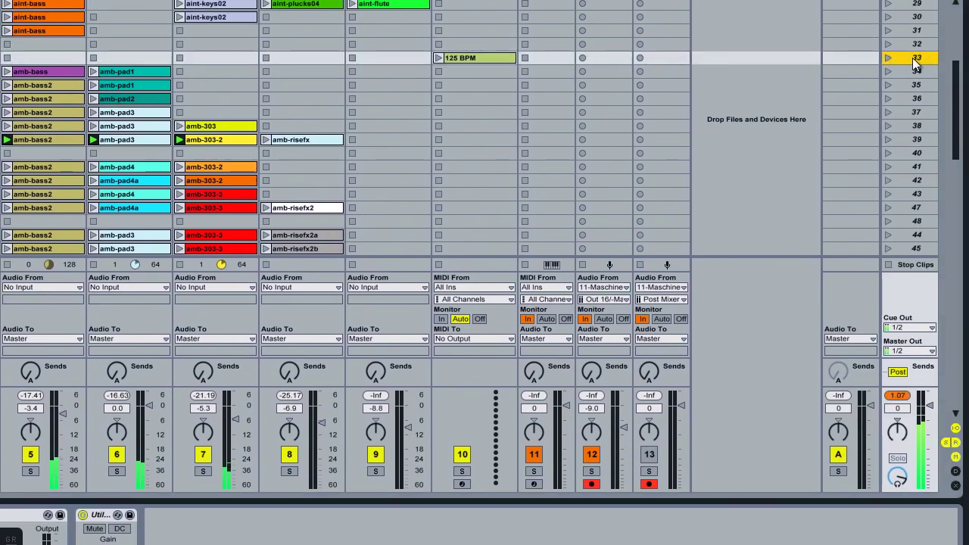
pyautogui.press('Down')
pyautogui.press('Return')
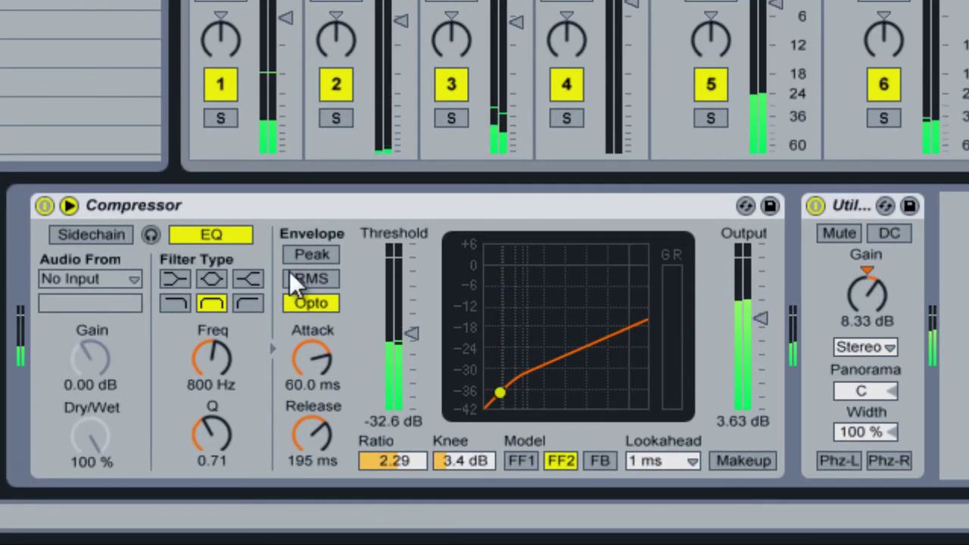
# Turn on sidechain listening and compare the signal with the sidechain EQ off and on.
pyautogui.click(150, 235)
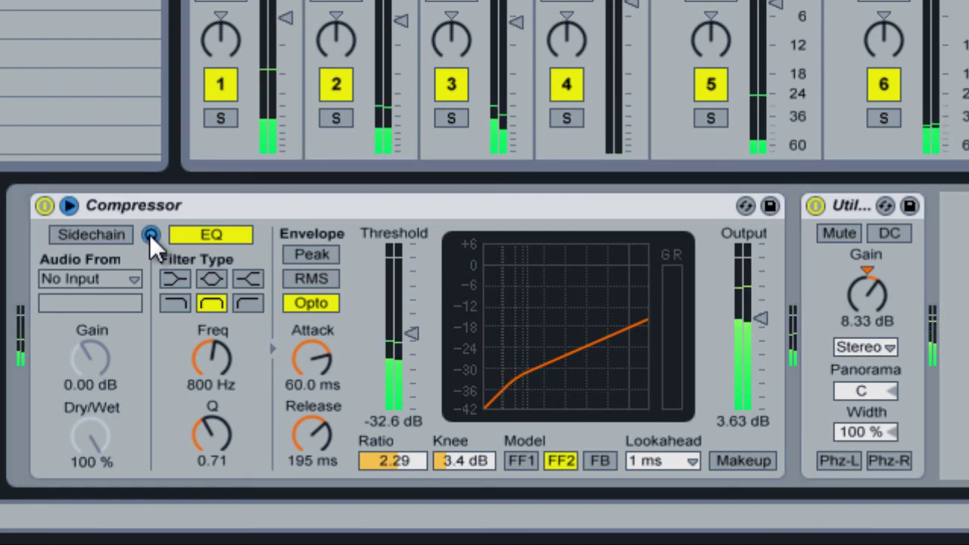
pyautogui.click(228, 240)
pyautogui.click(229, 239)
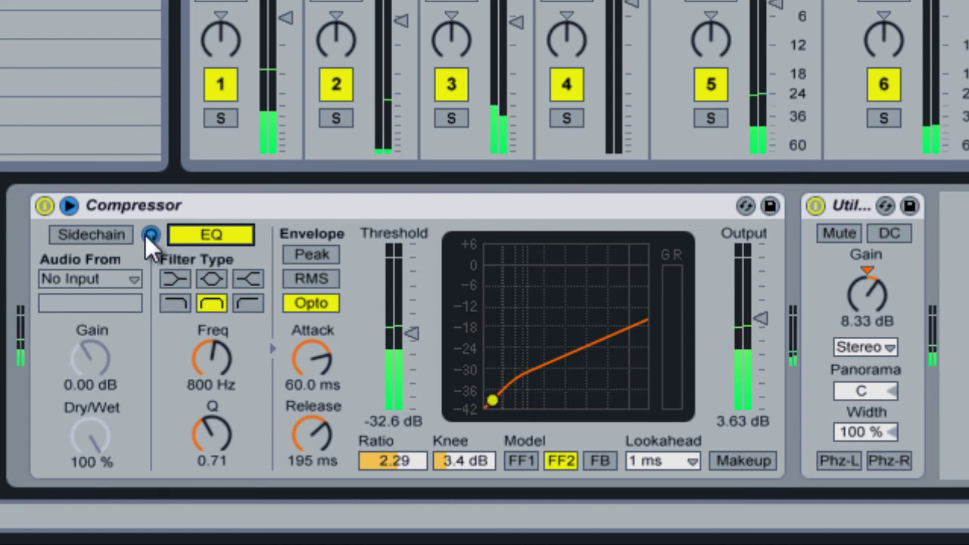
# Set the sidechain EQ to a low shelf with -15.0 dB gain and sweep its frequency down to 132 Hz and back to 250 Hz.
pyautogui.click(176, 280)
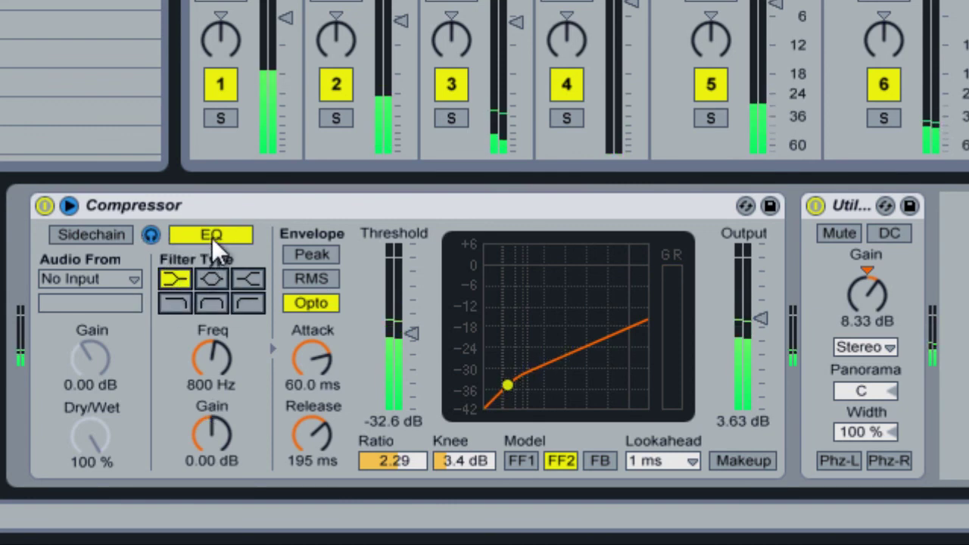
pyautogui.moveTo(213, 426); pyautogui.dragTo(211, 448)
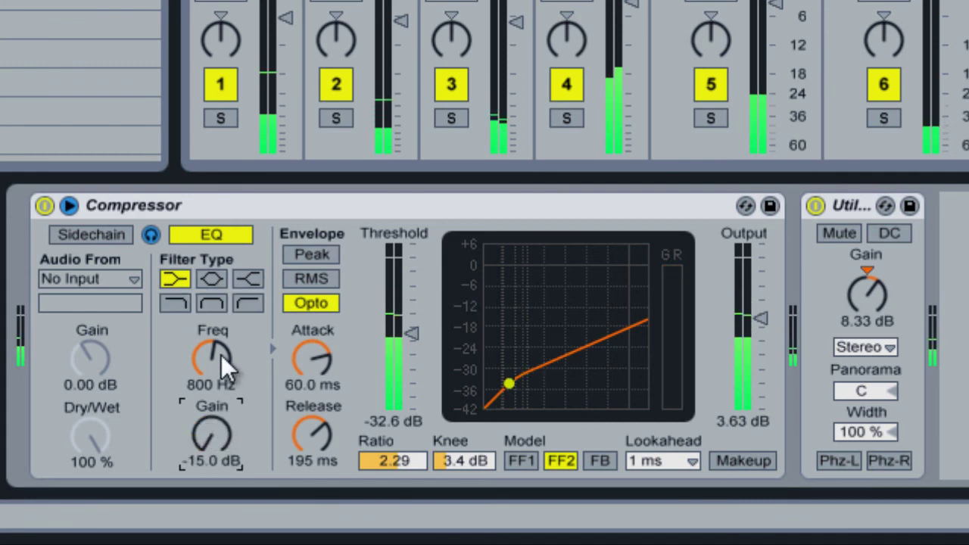
pyautogui.moveTo(221, 355); pyautogui.dragTo(221, 360)
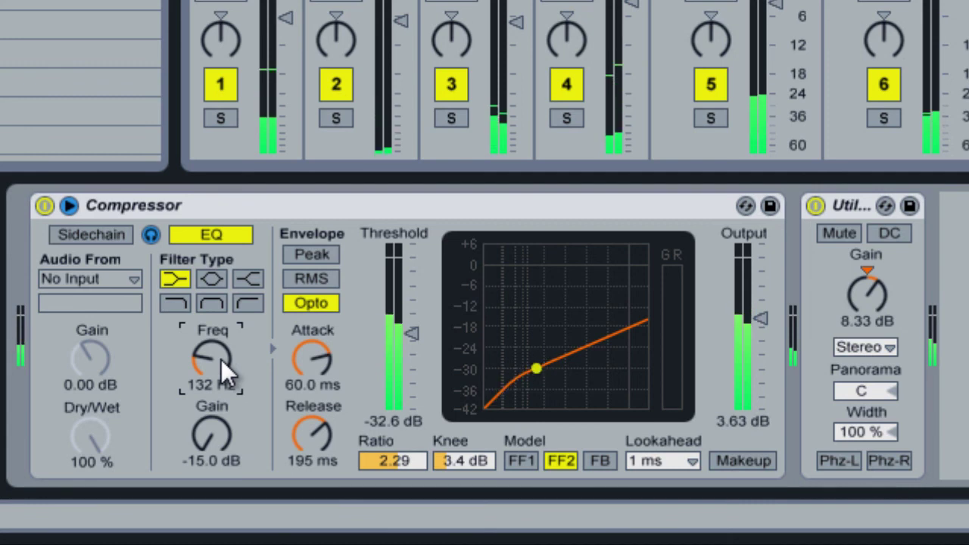
pyautogui.moveTo(221, 356); pyautogui.dragTo(212, 357)
# Switch the sidechain EQ to a high shelf and sweep its frequency between about 103 and 524 Hz, settling on 336 Hz.
pyautogui.click(256, 277)
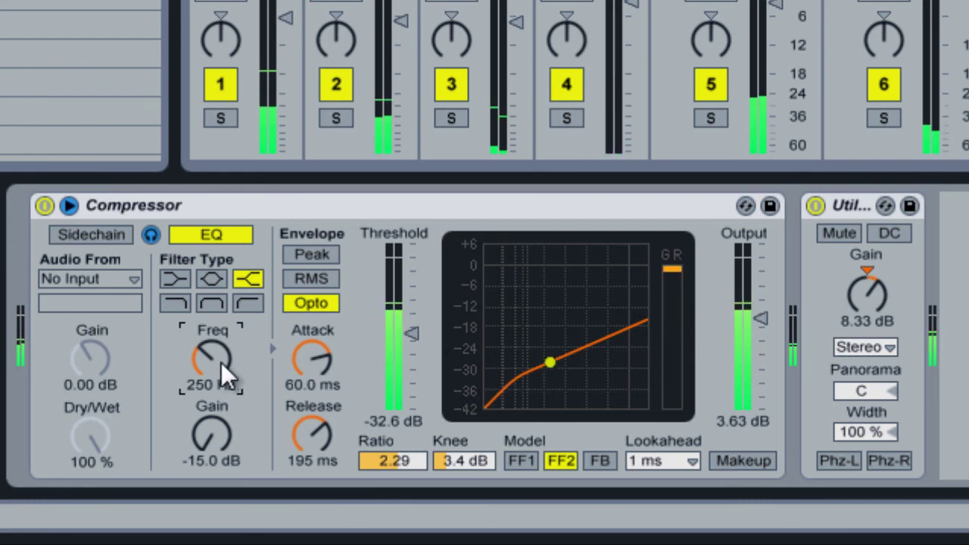
pyautogui.scroll(-6, 221, 364)
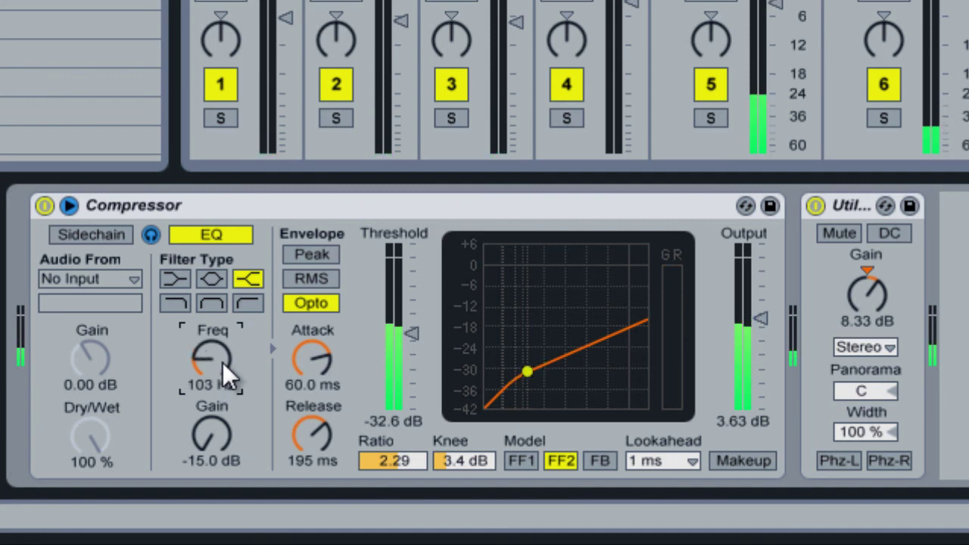
pyautogui.scroll(-3, 221, 363)
pyautogui.scroll(6, 222, 363)
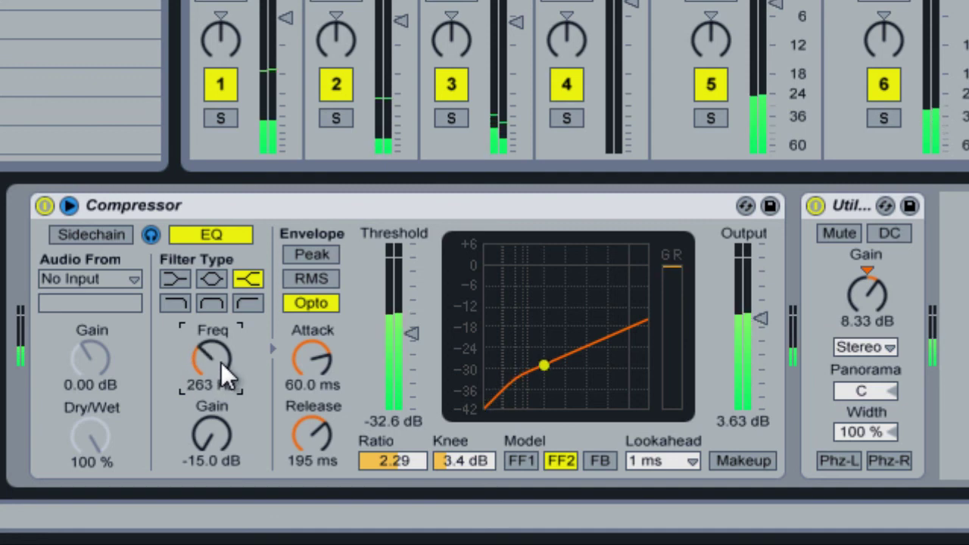
pyautogui.scroll(8, 221, 361)
pyautogui.scroll(-6, 221, 363)
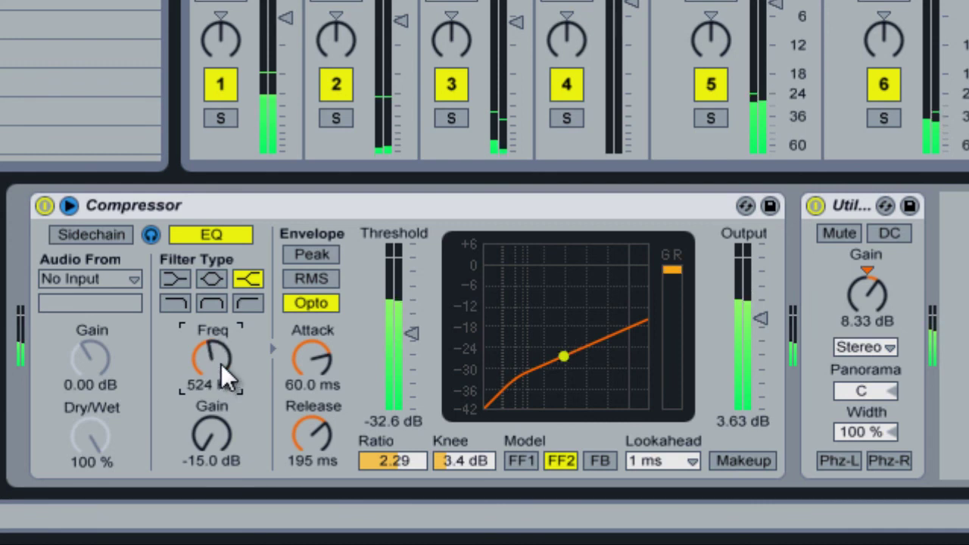
pyautogui.scroll(-2, 221, 364)
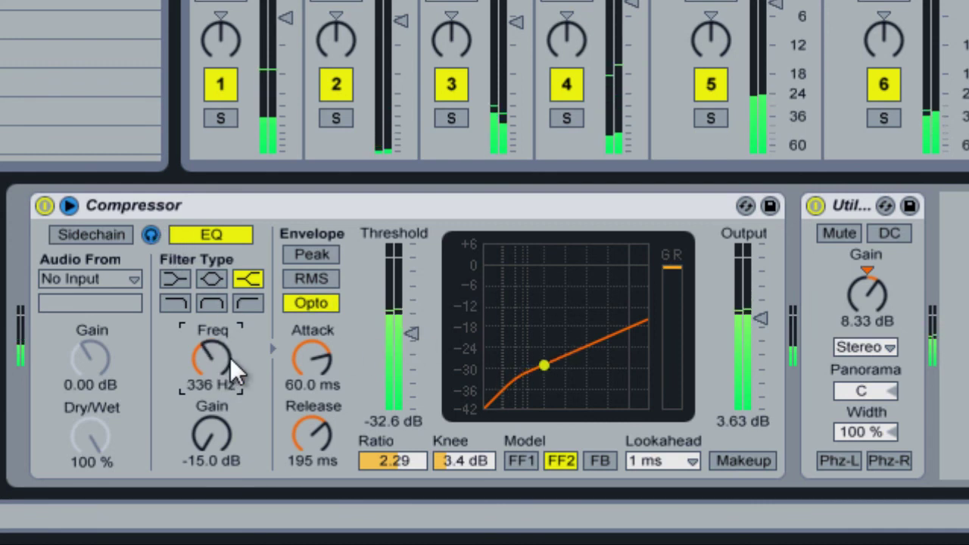
# Enable the compressor's sidechain with 1 Kick as its audio source and set the sidechain EQ frequency to 290 Hz.
pyautogui.click(105, 234)
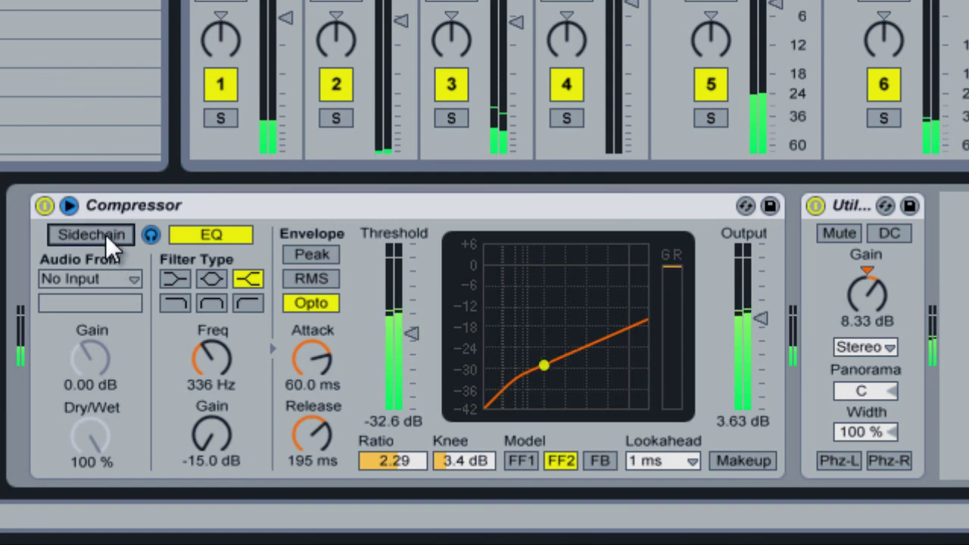
pyautogui.click(105, 234)
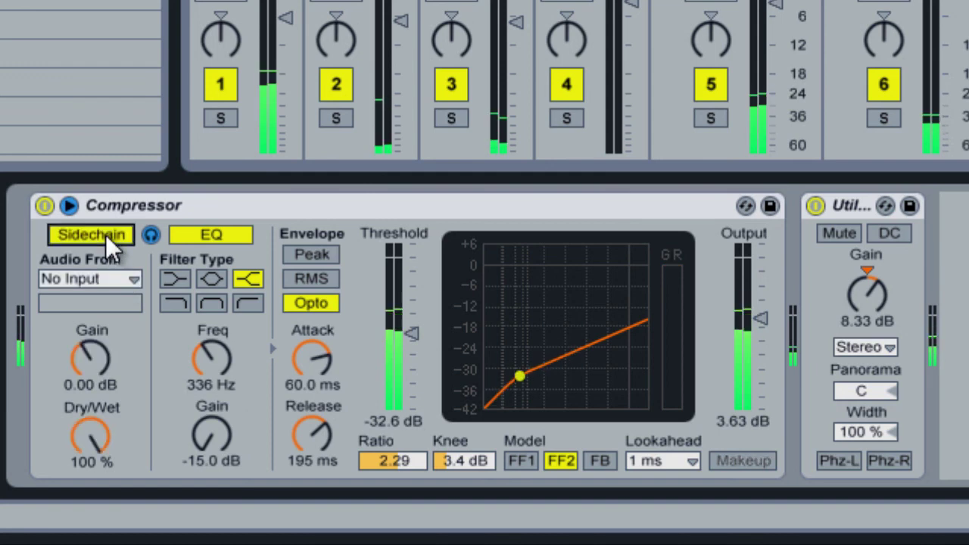
pyautogui.click(115, 277)
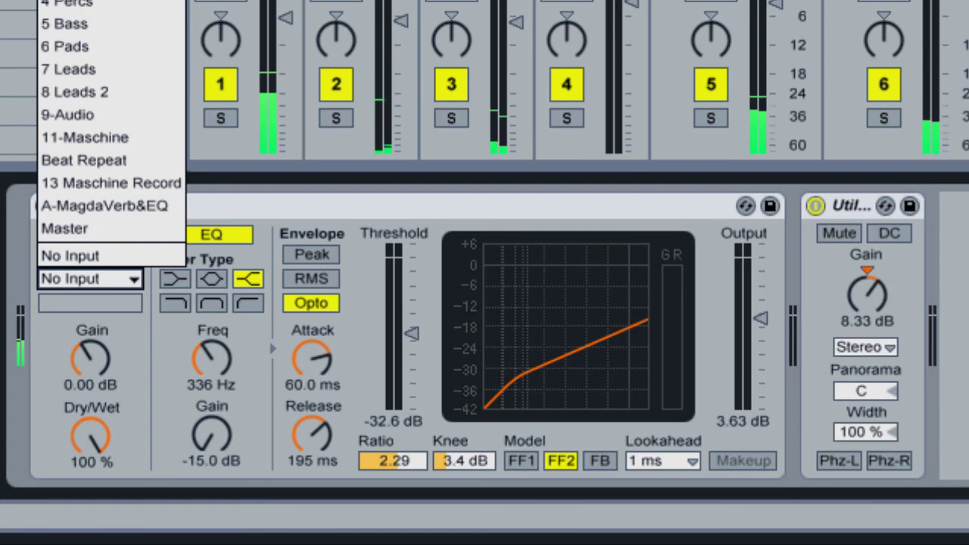
pyautogui.click(66, 0)
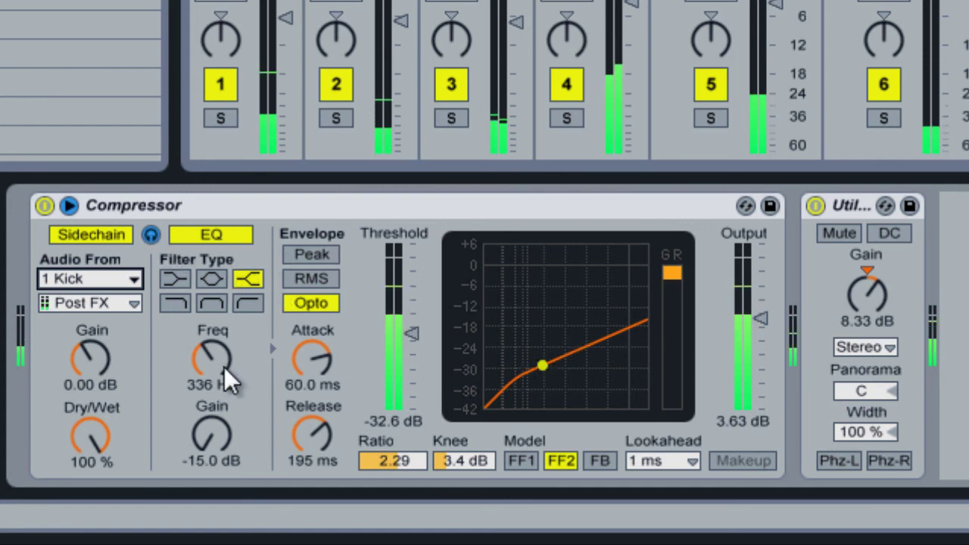
pyautogui.moveTo(224, 367); pyautogui.dragTo(224, 366)
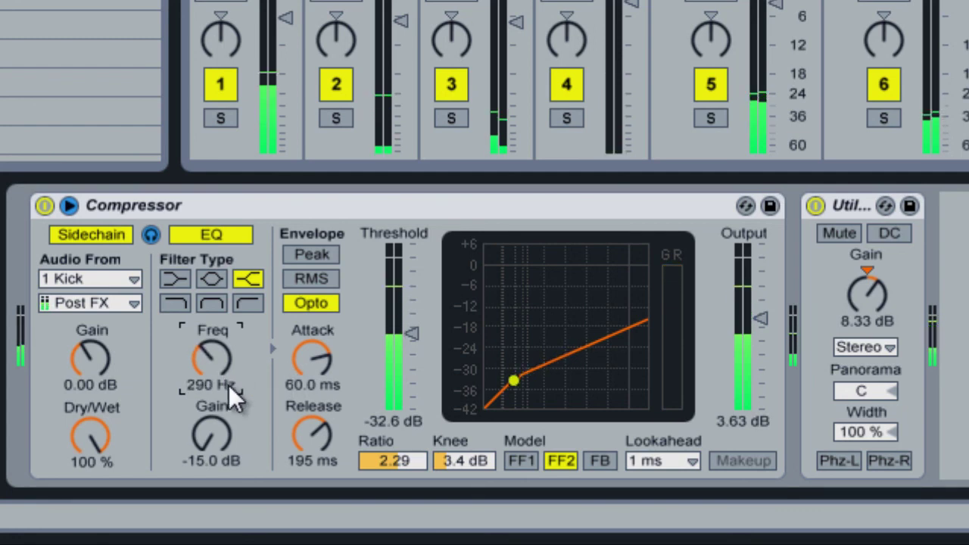
pyautogui.click(218, 438)
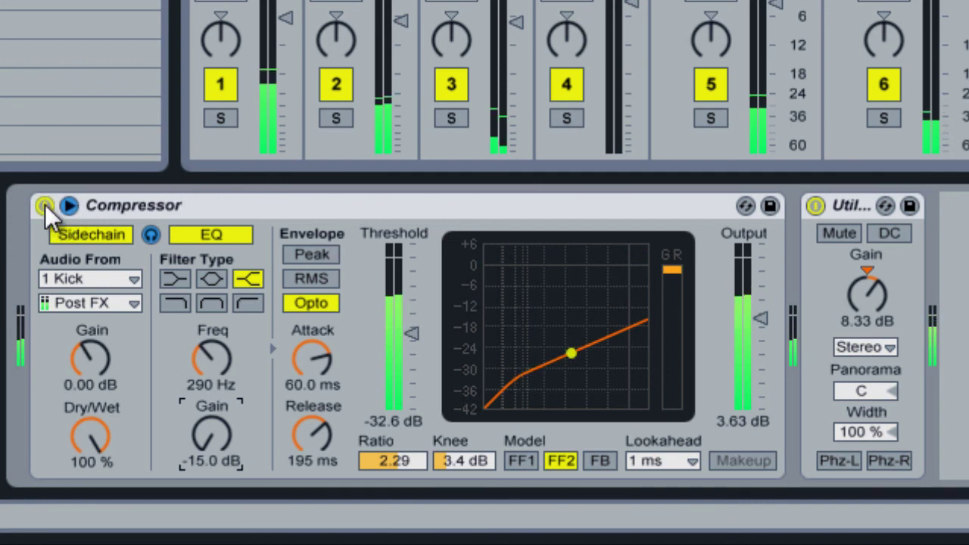
# Turn off sidechain listening and compare the compressor with its sidechain off and on, leaving it on.
pyautogui.click(151, 234)
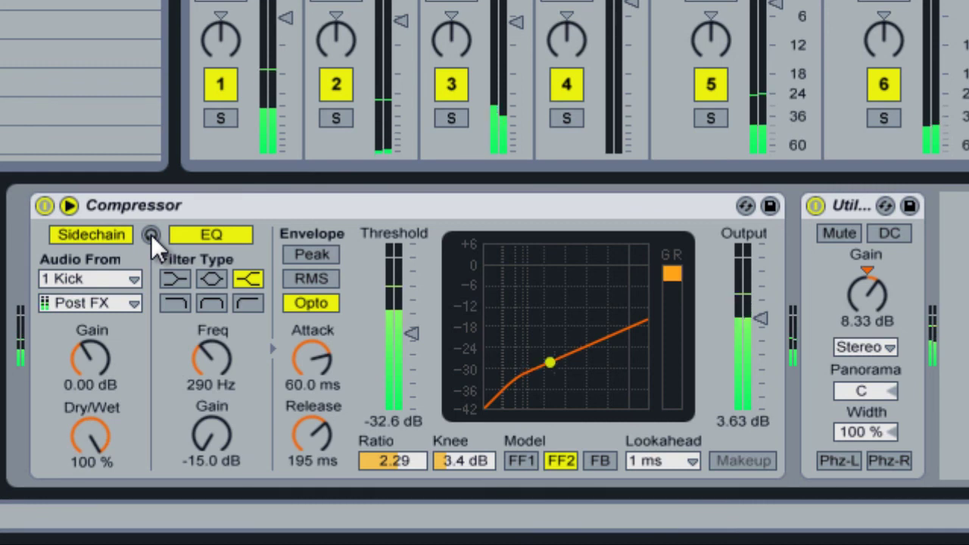
pyautogui.click(88, 231)
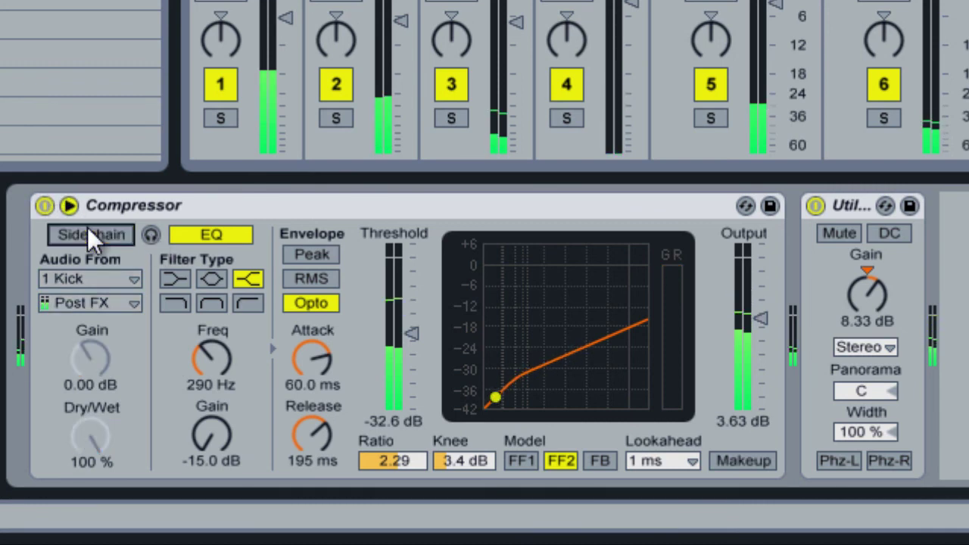
pyautogui.click(88, 231)
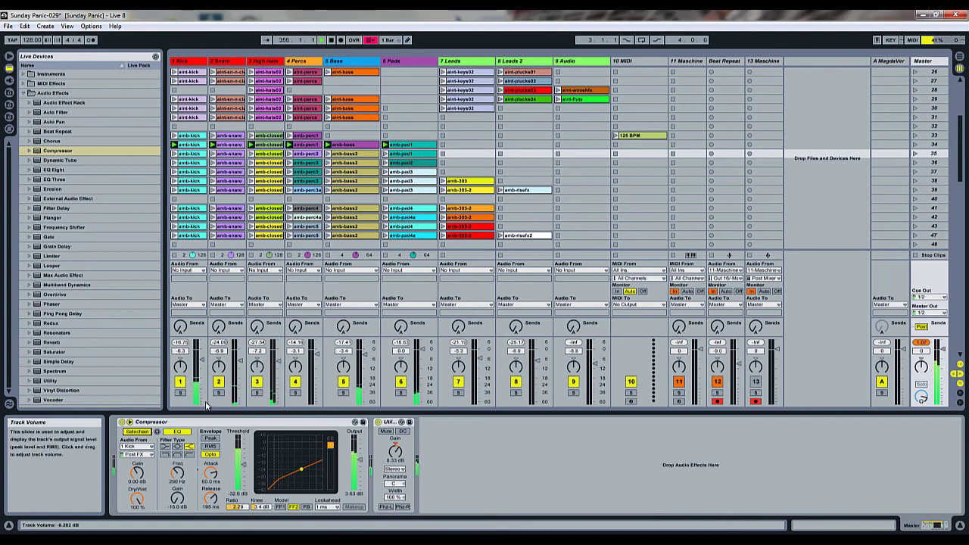
# Move the compressor from the master to the 8 Leads 2 track and set its attack to 0.01 ms and release to 62.2 ms.
pyautogui.moveTo(237, 423); pyautogui.dragTo(257, 414)
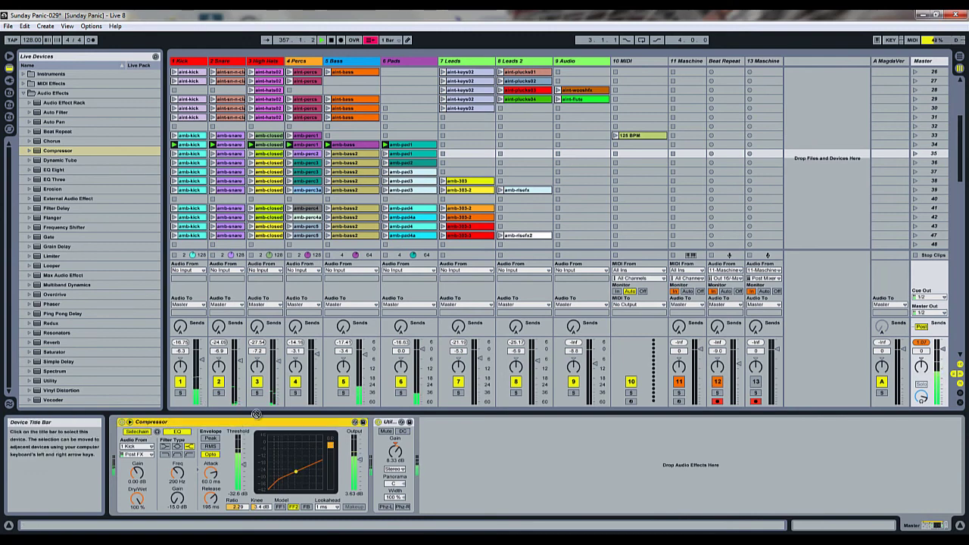
pyautogui.click(533, 190)
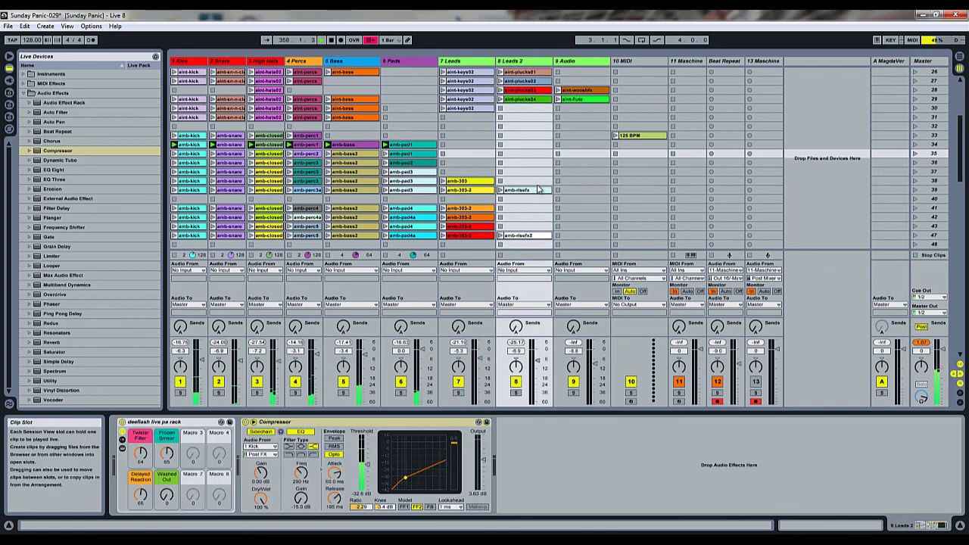
pyautogui.click(533, 194)
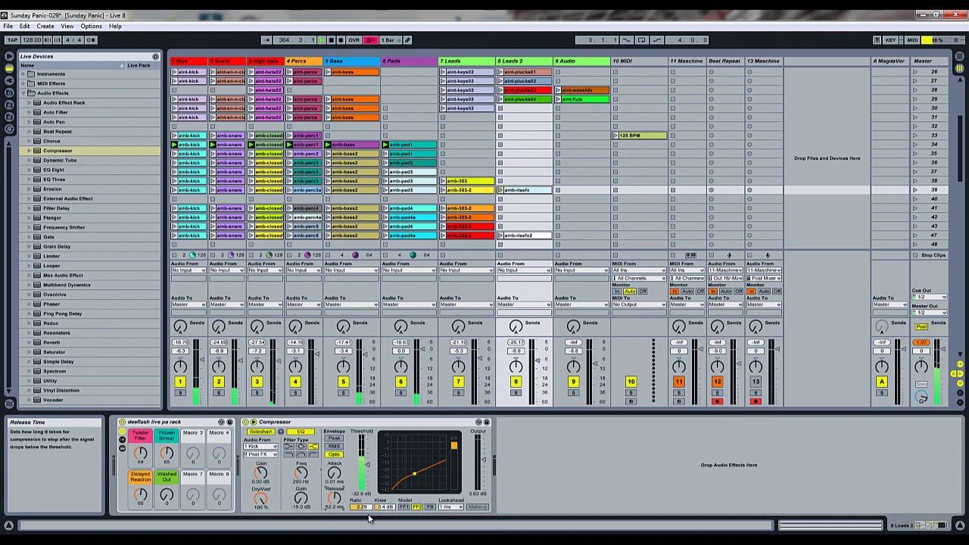
# Set the compressor's ratio to 5.82, sidechain gain to 10.7 dB and threshold to -20.2 dB, and launch the amb-risefx clip.
pyautogui.moveTo(368, 515); pyautogui.dragTo(364, 513)
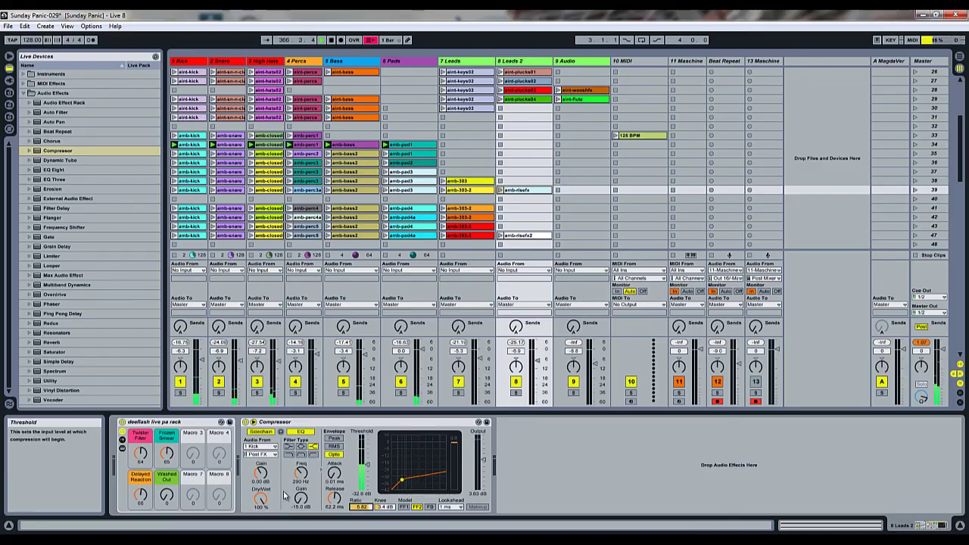
pyautogui.moveTo(262, 477); pyautogui.dragTo(257, 477)
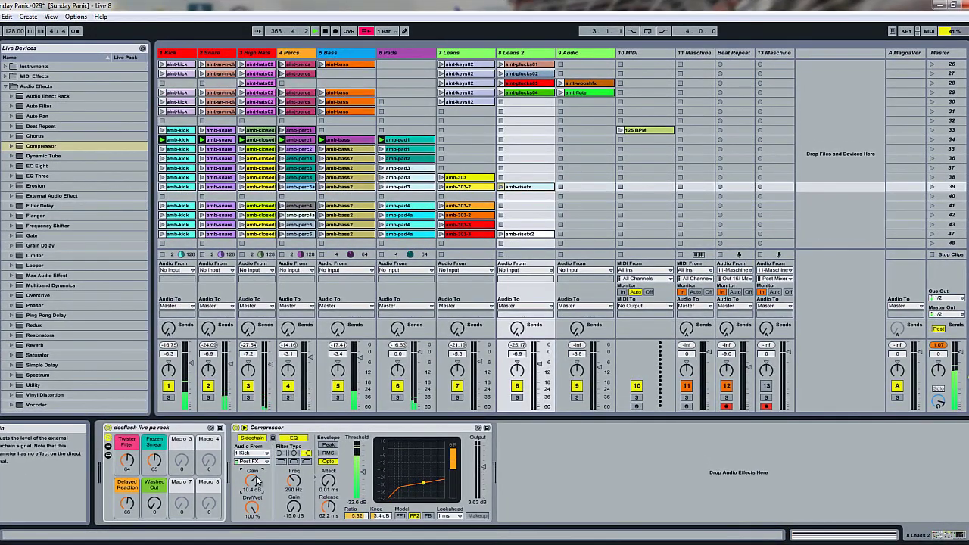
pyautogui.moveTo(361, 477); pyautogui.dragTo(362, 471)
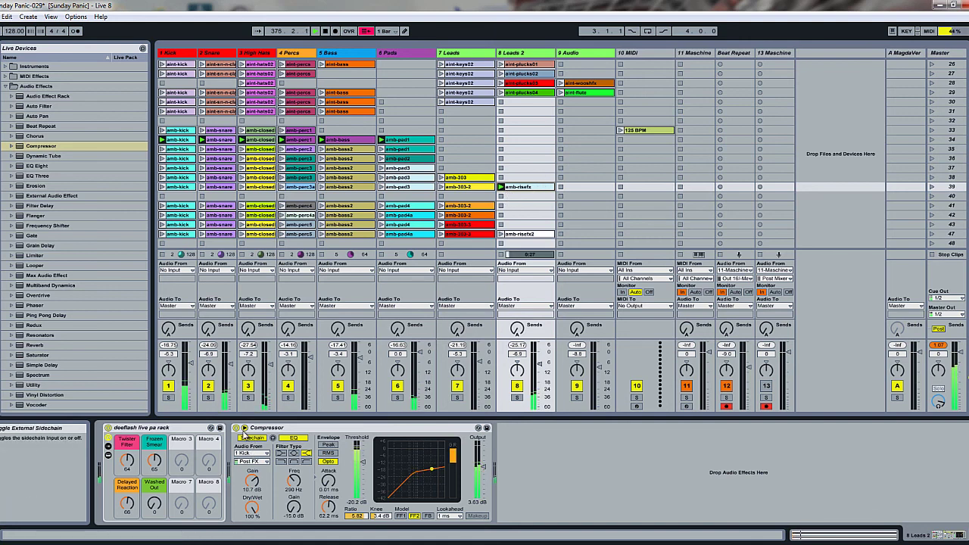
# Compare Leads 2 with the compressor deactivated and active, leave it deactivated and hide its sidechain section.
pyautogui.click(237, 429)
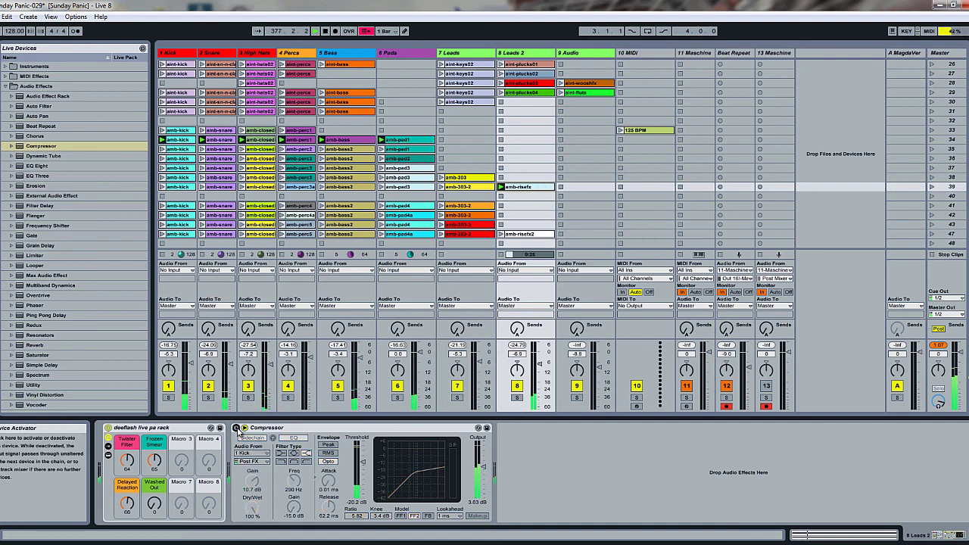
pyautogui.click(237, 428)
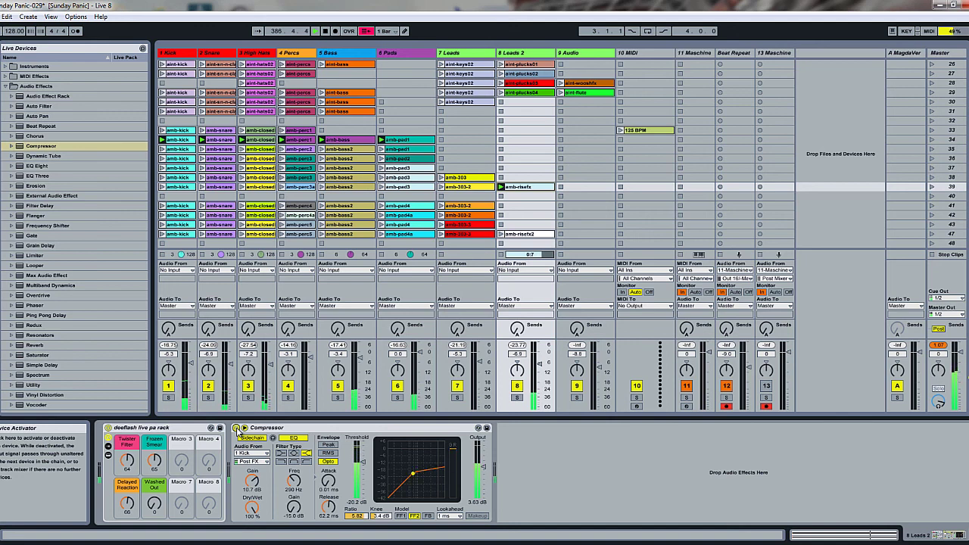
pyautogui.click(236, 429)
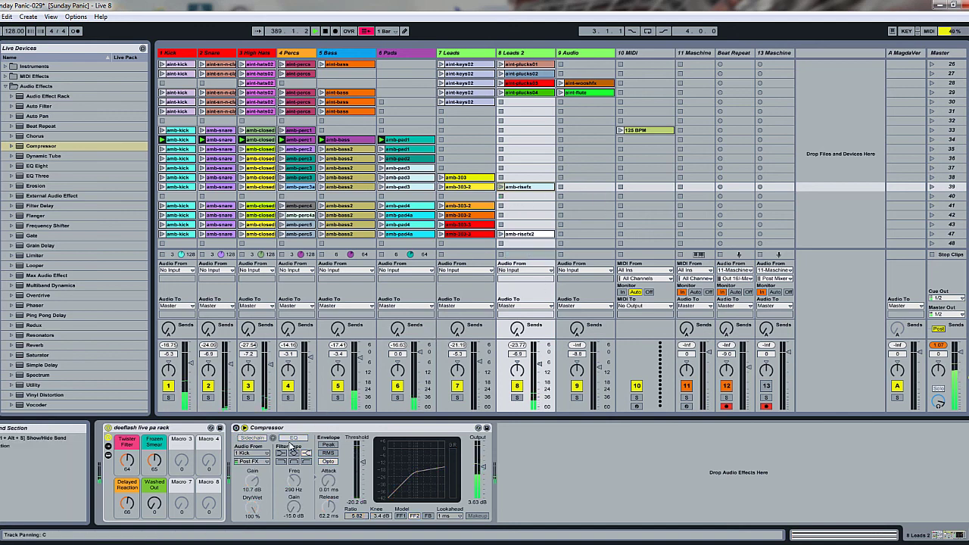
pyautogui.click(237, 429)
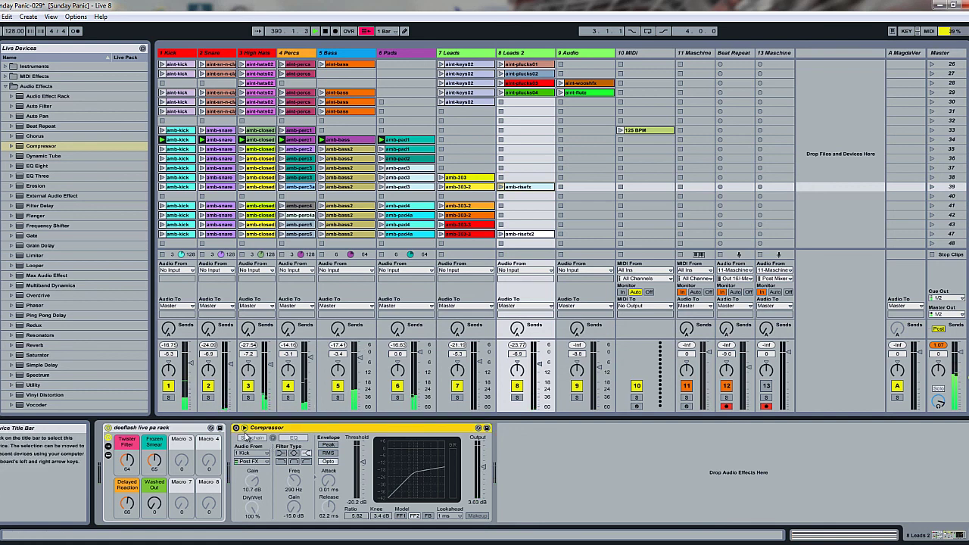
pyautogui.click(244, 429)
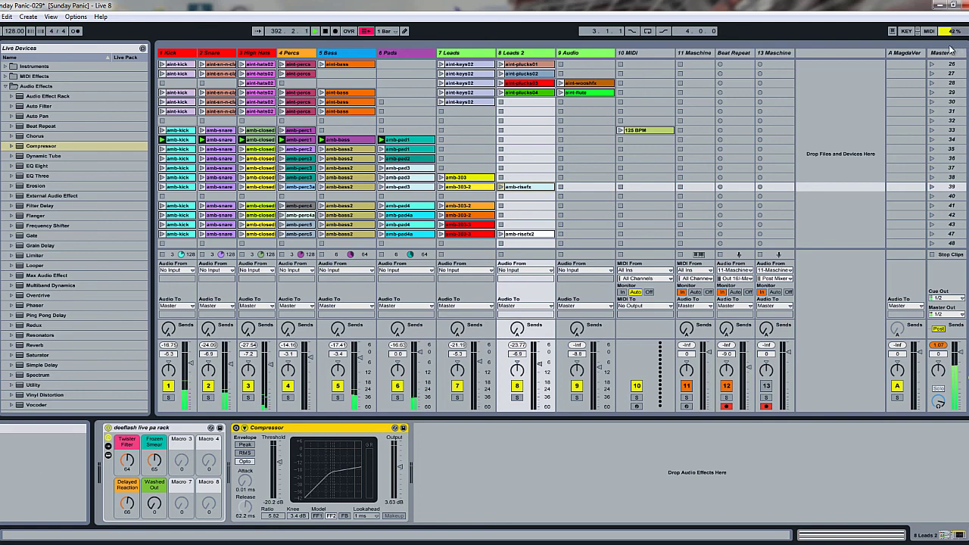
# Group the Kick, Snare, High Hats and Percs tracks into one group track.
pyautogui.click(951, 53)
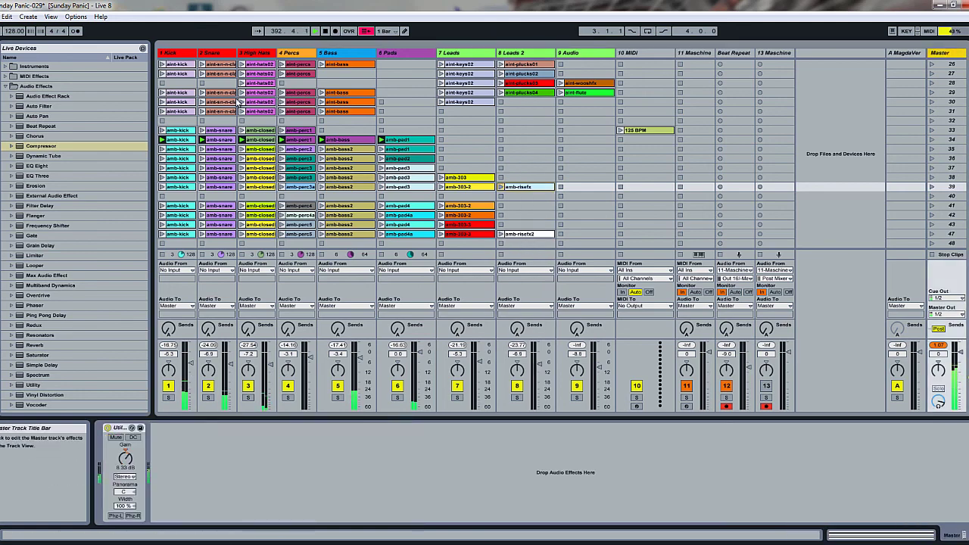
pyautogui.click(188, 55)
pyautogui.click(300, 54)
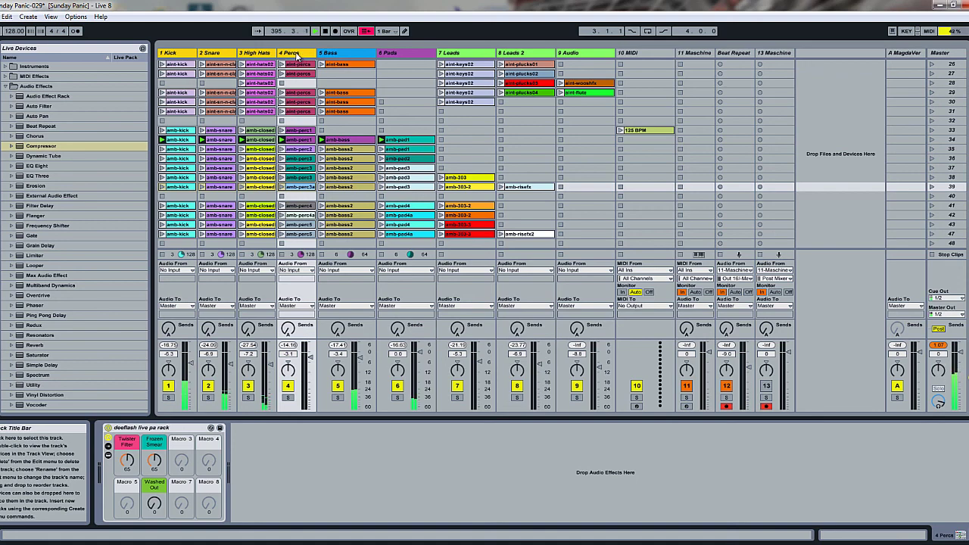
pyautogui.rightClick(295, 56)
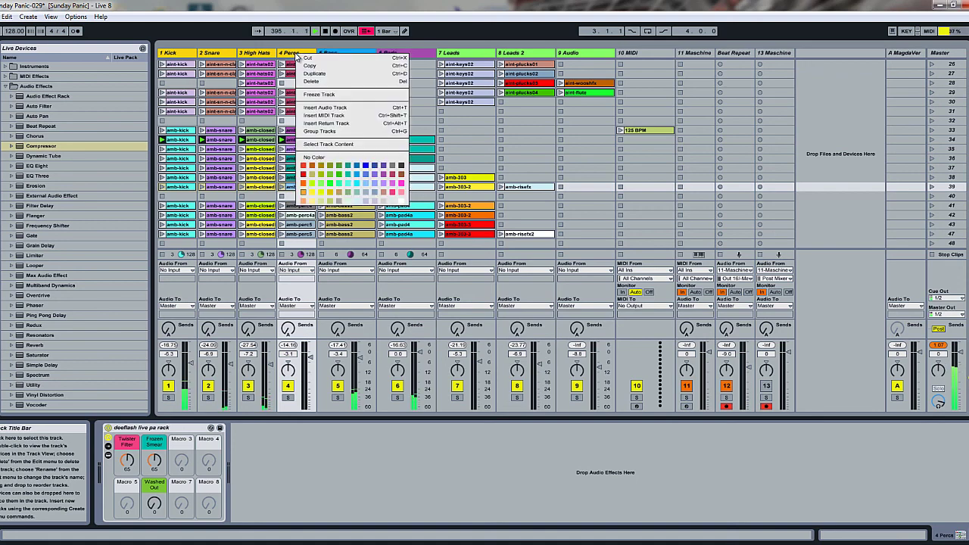
pyautogui.click(314, 132)
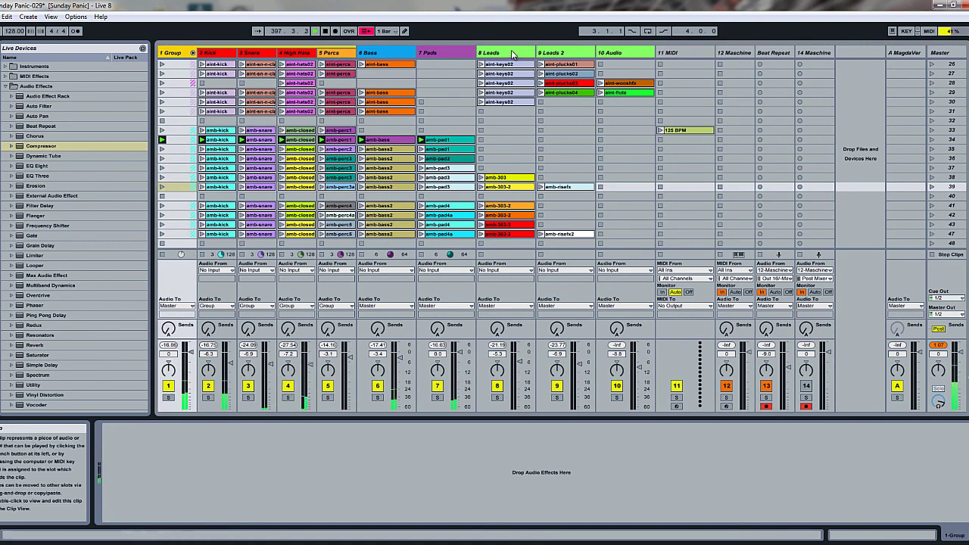
# Move the compressor from the Leads 2 track to the new group track and reset its threshold and output to 0.00 dB.
pyautogui.click(584, 51)
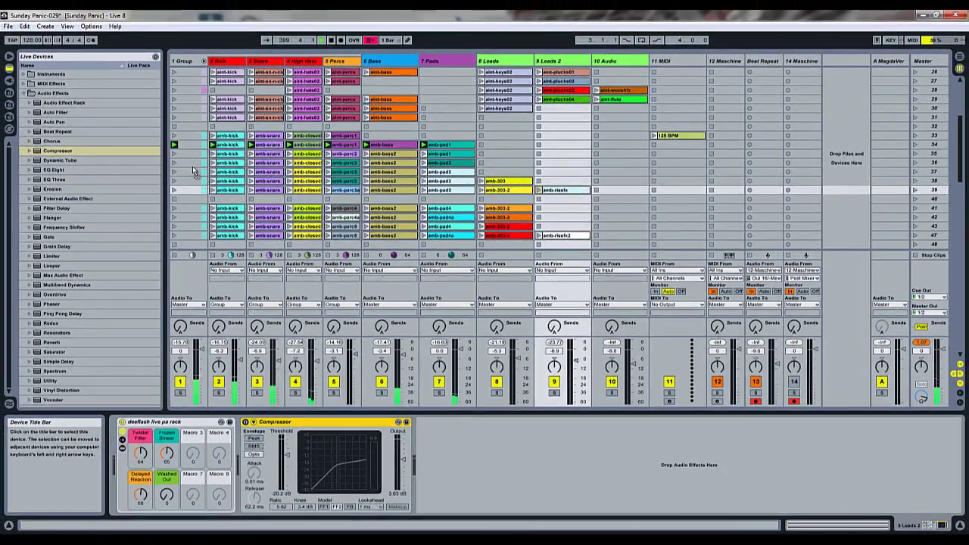
pyautogui.click(190, 164)
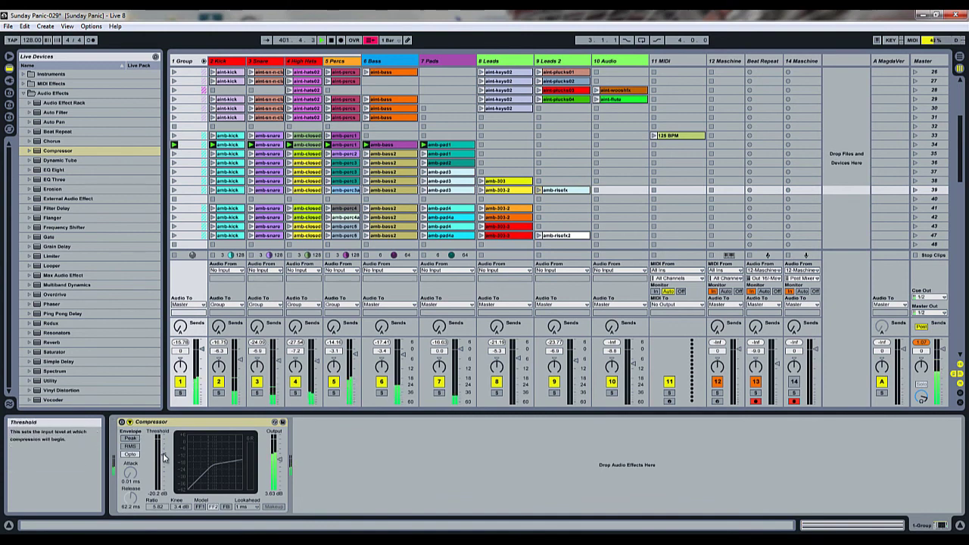
pyautogui.moveTo(164, 457); pyautogui.dragTo(164, 439)
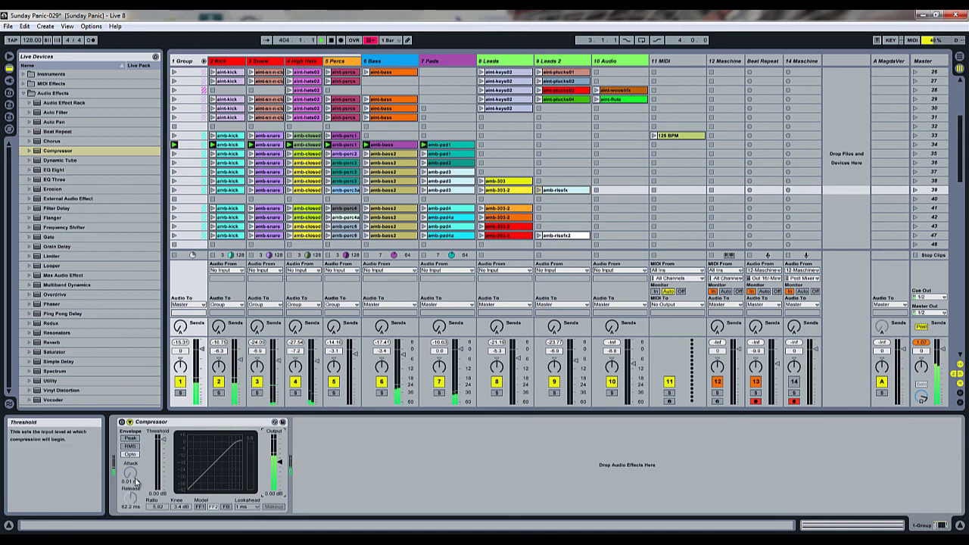
# Activate the group's compressor with its sidechain and sidechain EQ off, and switch the envelope mode to Peak.
pyautogui.click(129, 423)
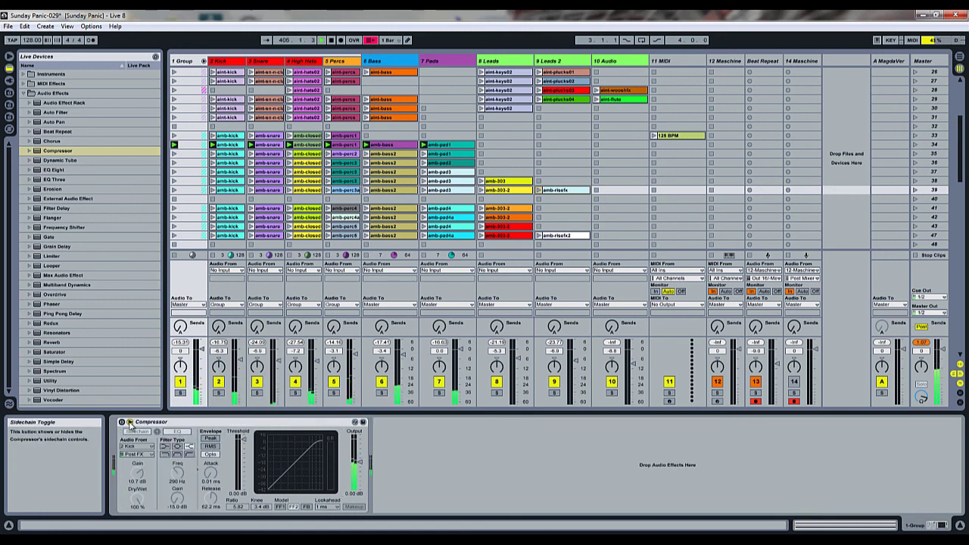
pyautogui.click(137, 431)
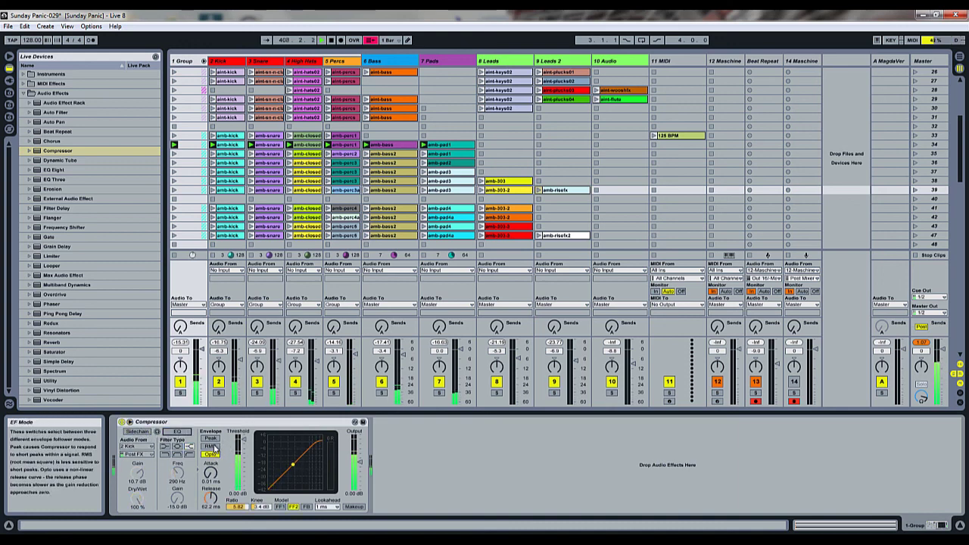
pyautogui.click(212, 438)
# Set the group compressor's attack to 1.00 ms, release to 20.0 ms, ratio to 1.80 and threshold to -33.9 dB.
pyautogui.click(213, 480)
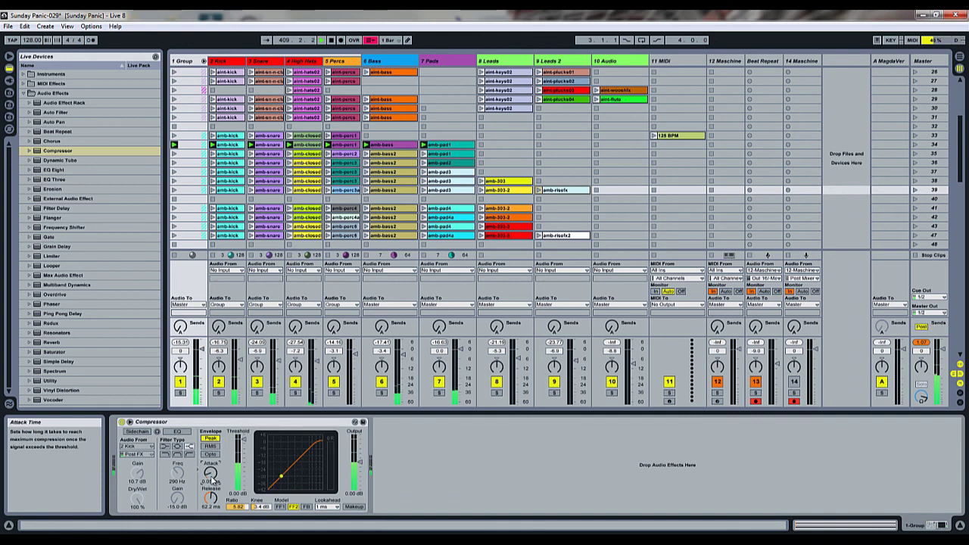
pyautogui.moveTo(213, 480); pyautogui.dragTo(213, 471)
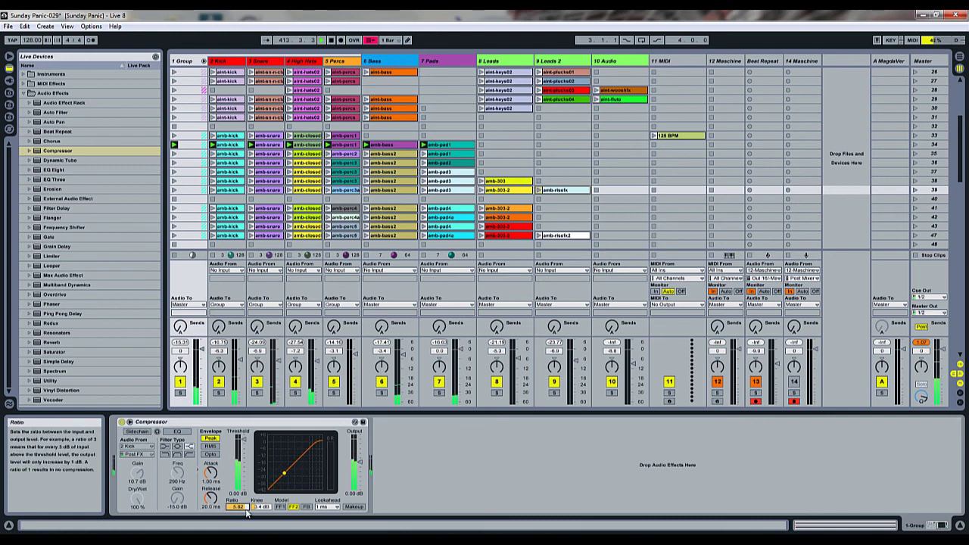
pyautogui.moveTo(246, 510); pyautogui.dragTo(246, 523)
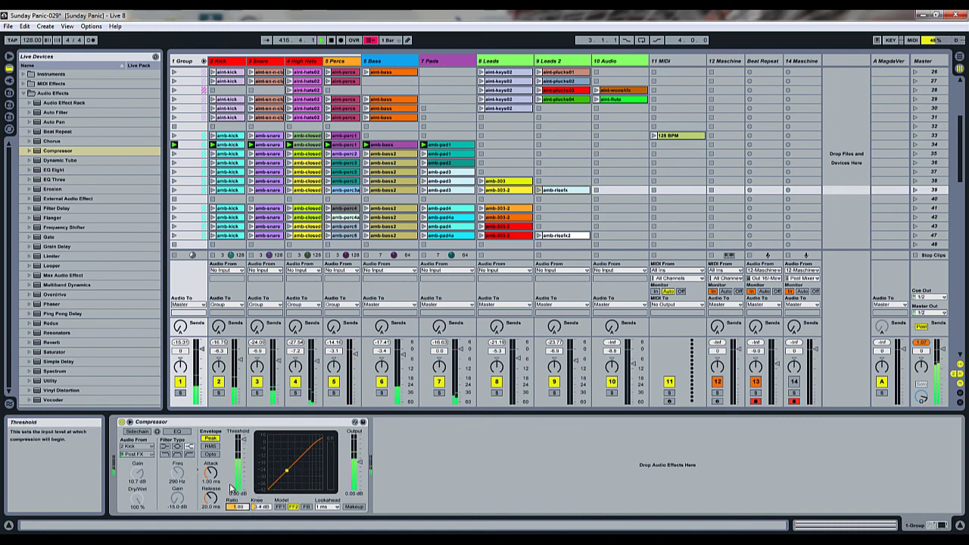
pyautogui.moveTo(244, 444); pyautogui.dragTo(242, 445)
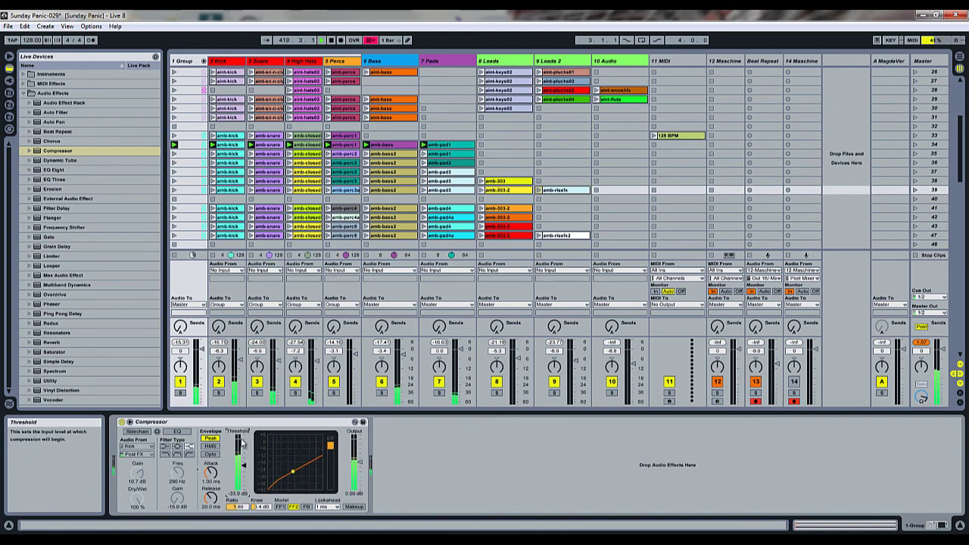
# Raise the master track's Utility gain to 17.2 dB and solo the drum group track.
pyautogui.click(930, 62)
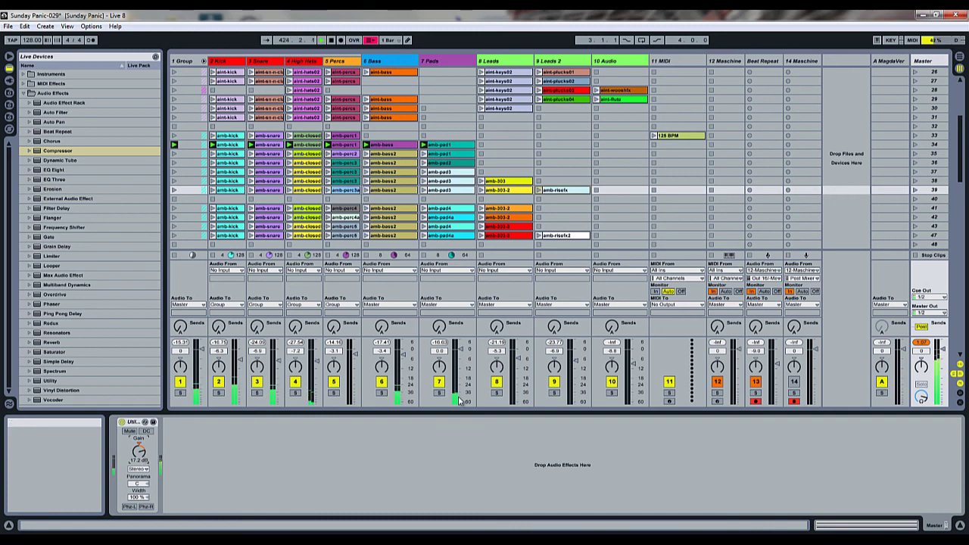
pyautogui.click(182, 394)
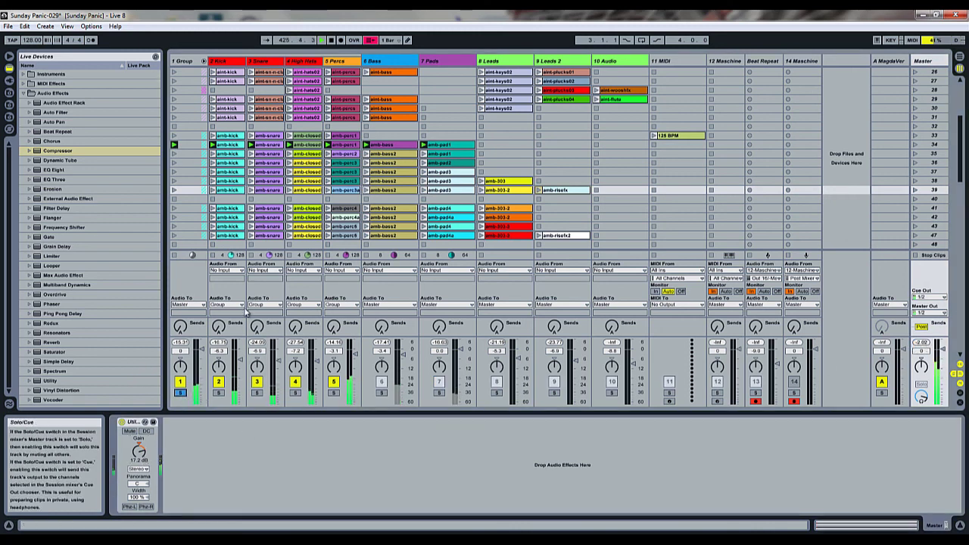
# Deactivate the compressor on the drum group track and launch scene 56.
pyautogui.click(185, 64)
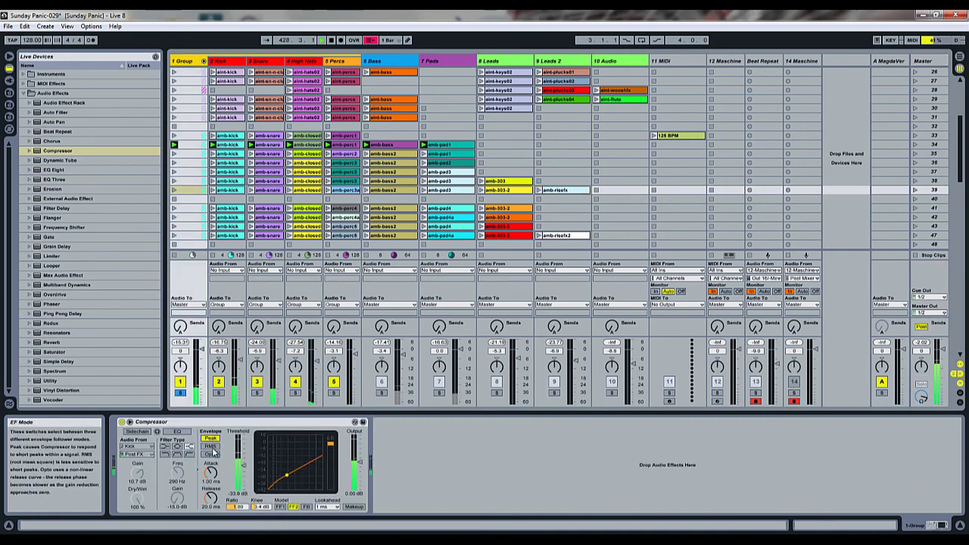
pyautogui.click(122, 422)
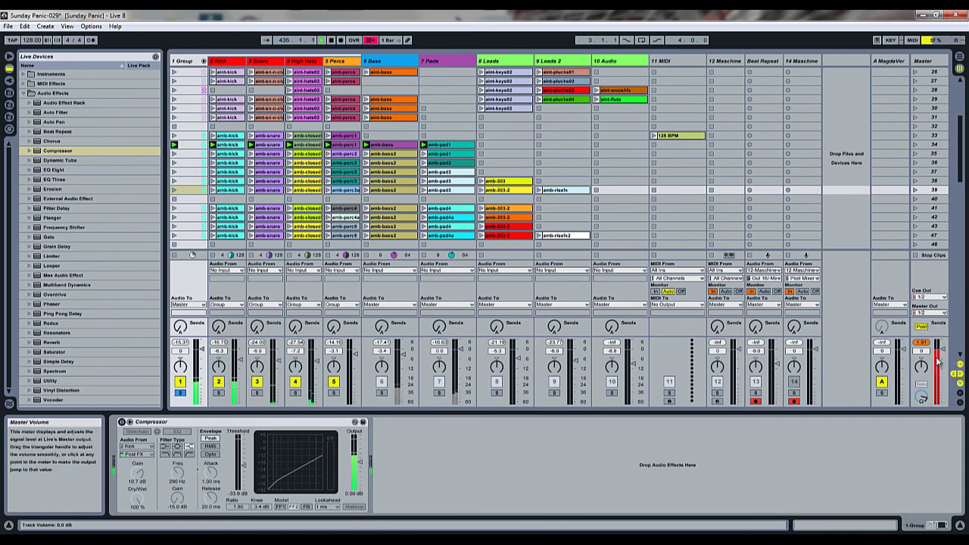
pyautogui.scroll(-10, 373, 170)
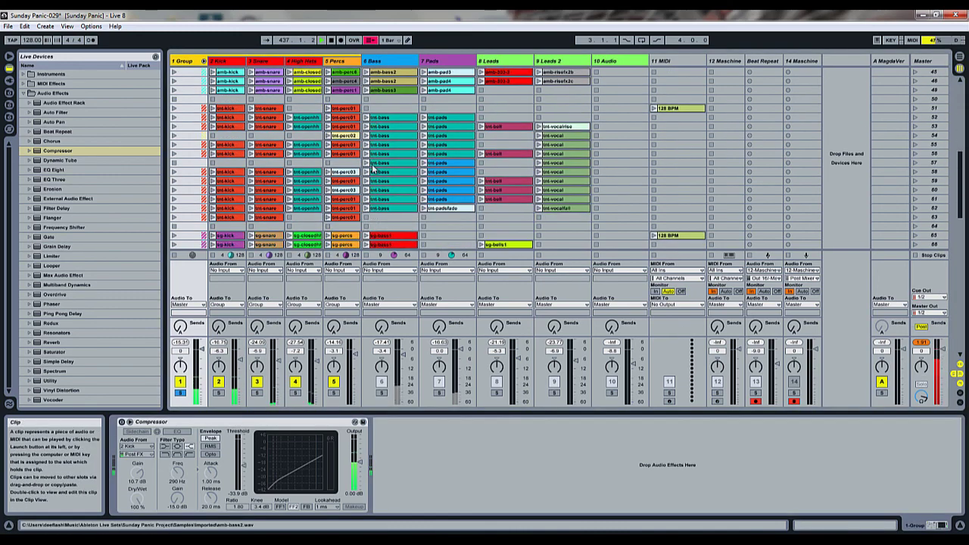
pyautogui.scroll(-4, 372, 170)
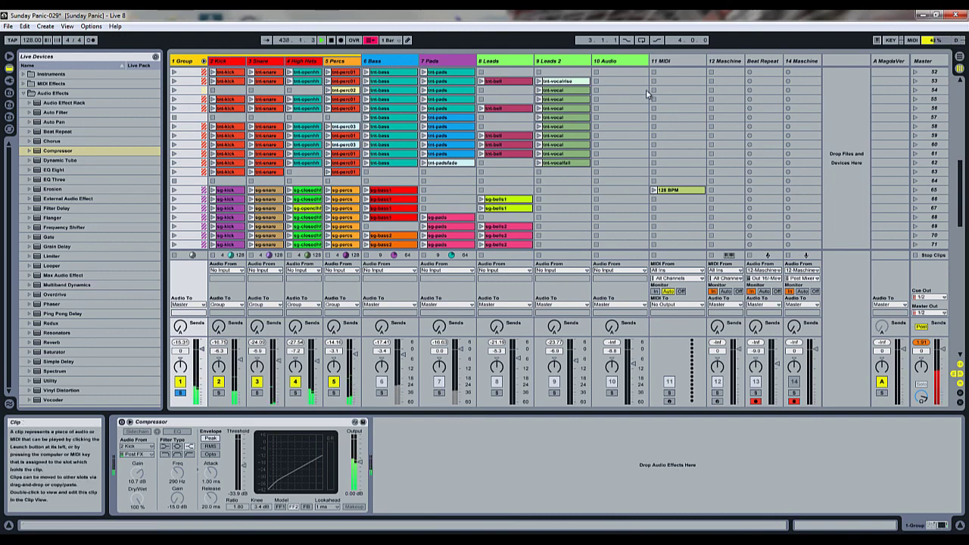
pyautogui.click(937, 118)
pyautogui.click(915, 109)
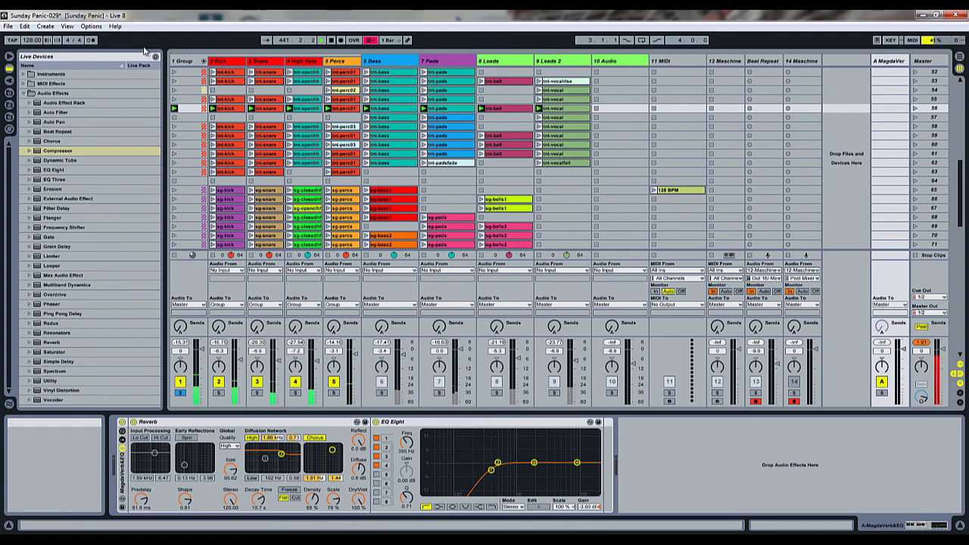
# Set the master track's Utility gain to 15.6 dB and return to the drum group's compressor.
pyautogui.click(183, 61)
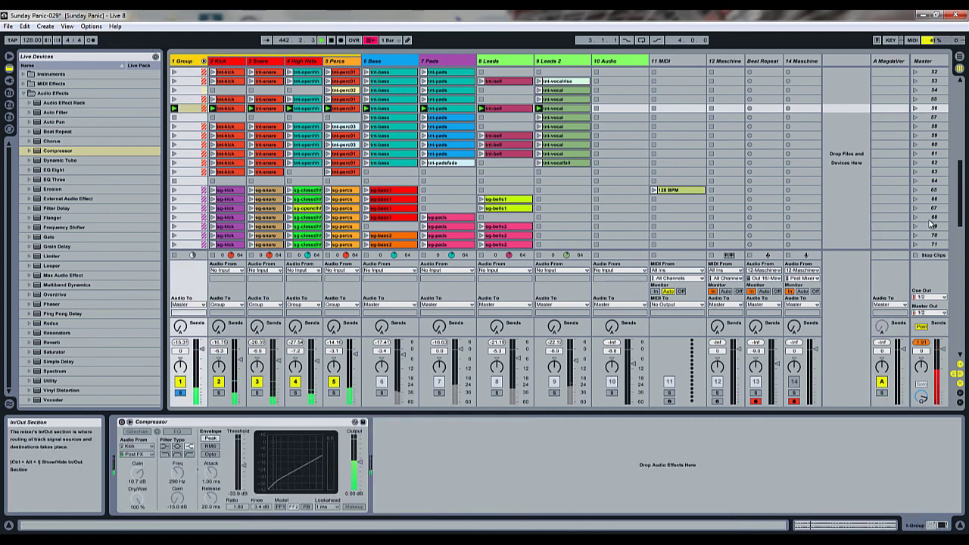
pyautogui.click(923, 60)
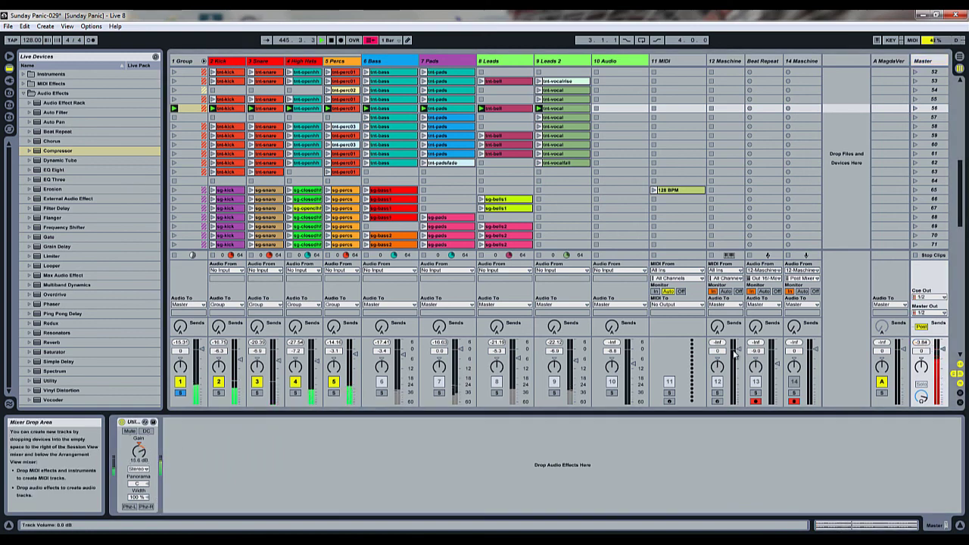
pyautogui.click(177, 61)
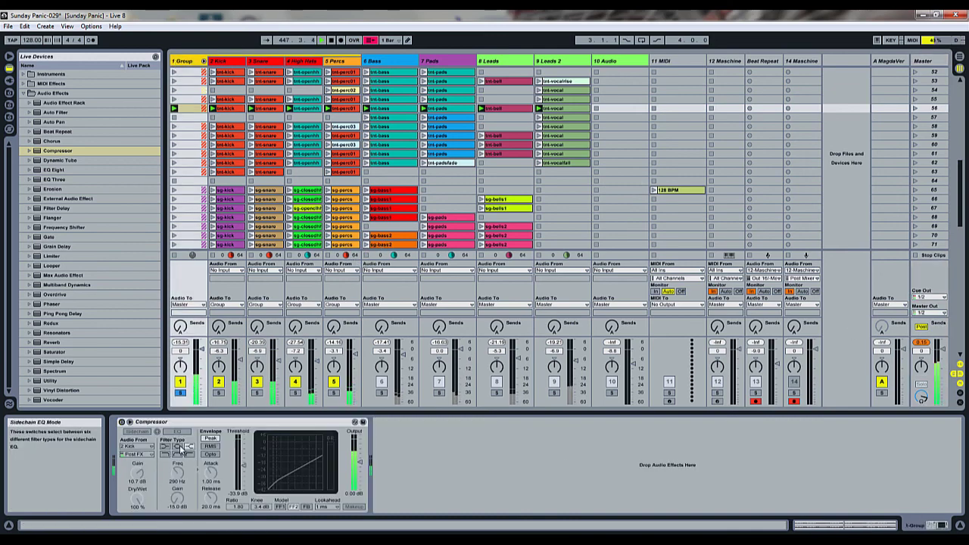
# Reset the group compressor's threshold to 0.00 dB and activate the device.
pyautogui.click(240, 460)
pyautogui.press('Delete')
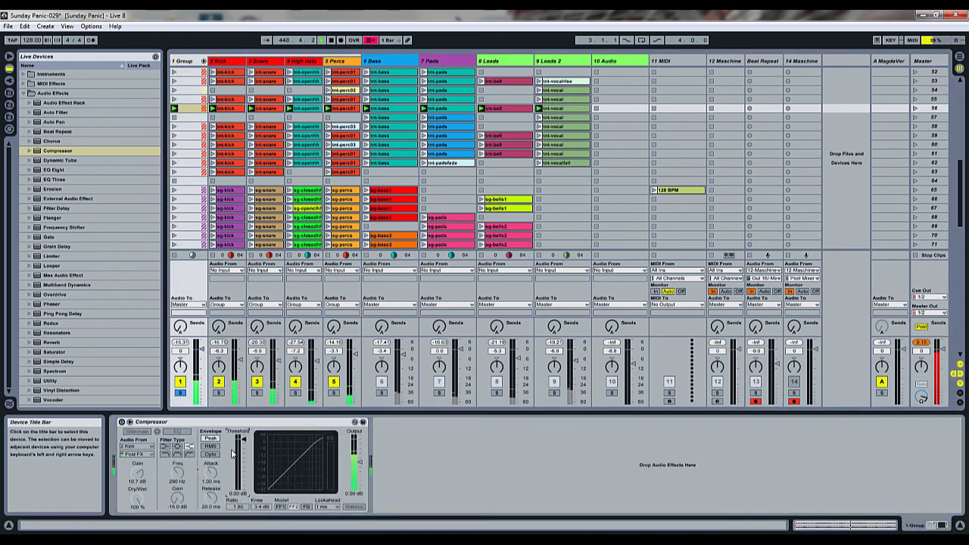
pyautogui.click(121, 422)
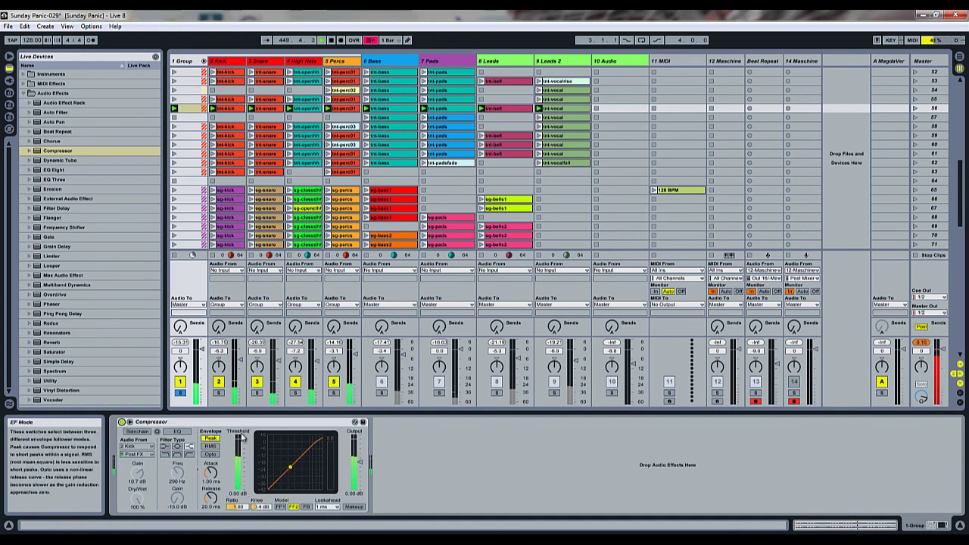
# Collapse the group compressor's sidechain section and set its threshold to -29.3 dB and output to 2.31 dB.
pyautogui.click(130, 421)
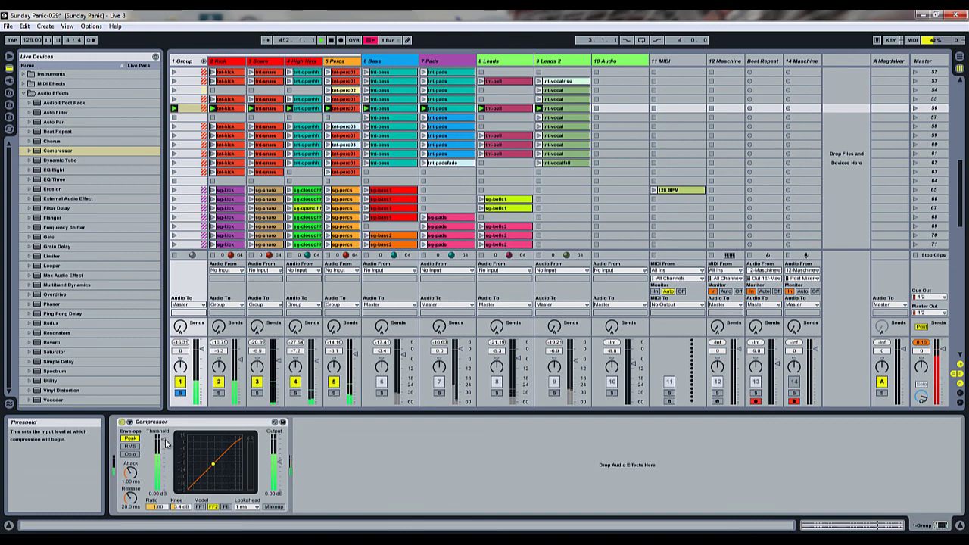
pyautogui.moveTo(165, 444); pyautogui.dragTo(161, 455)
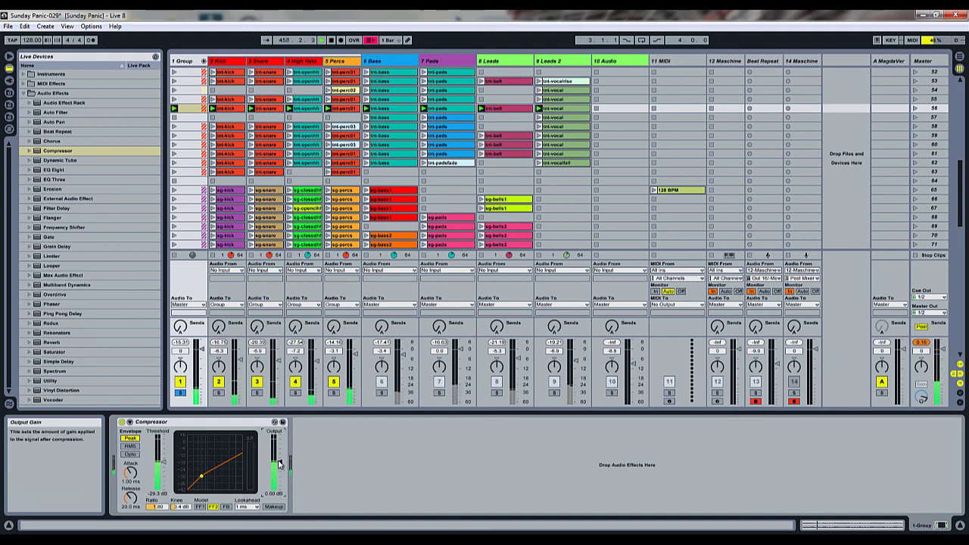
pyautogui.moveTo(279, 464); pyautogui.dragTo(279, 464)
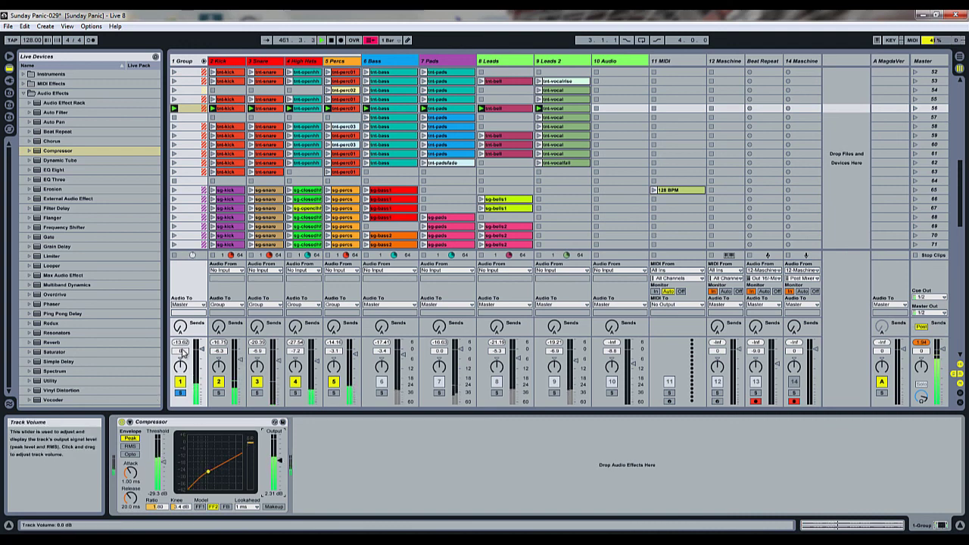
# Switch the group compressor off and on twice to compare the soloed drums with and without compression.
pyautogui.click(121, 423)
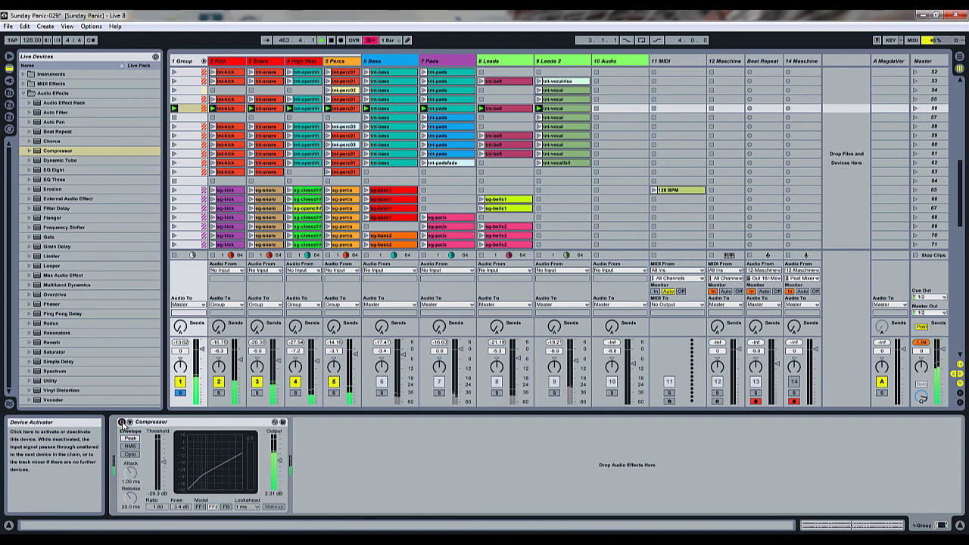
pyautogui.click(121, 423)
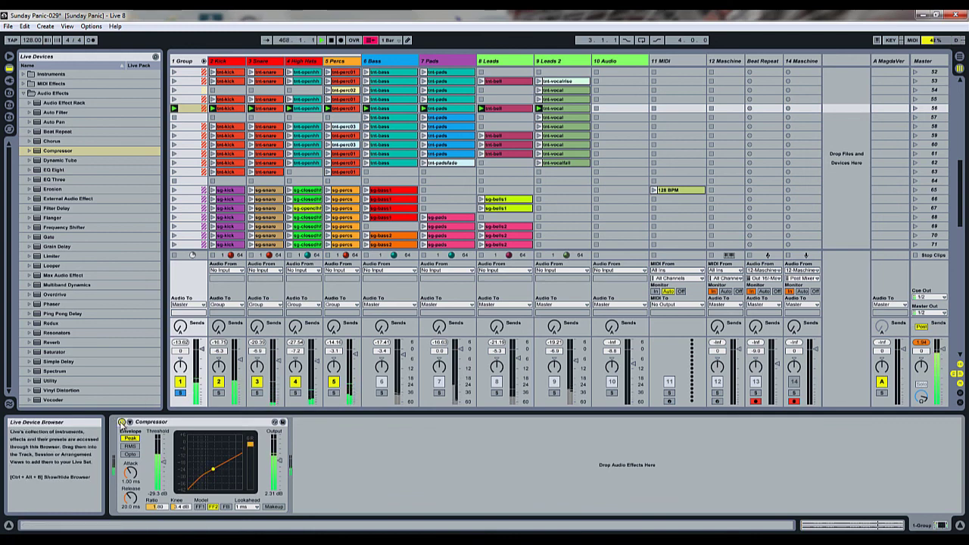
pyautogui.click(121, 423)
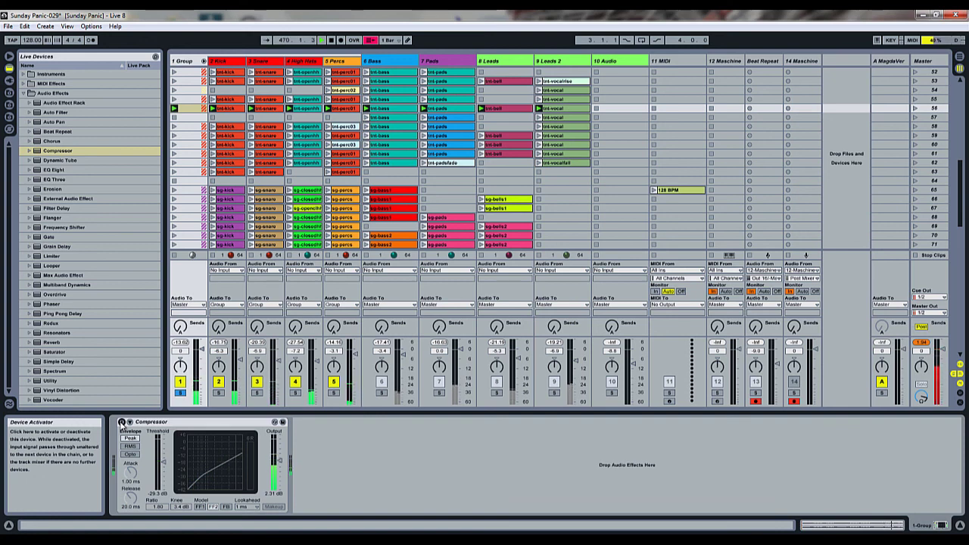
pyautogui.click(121, 422)
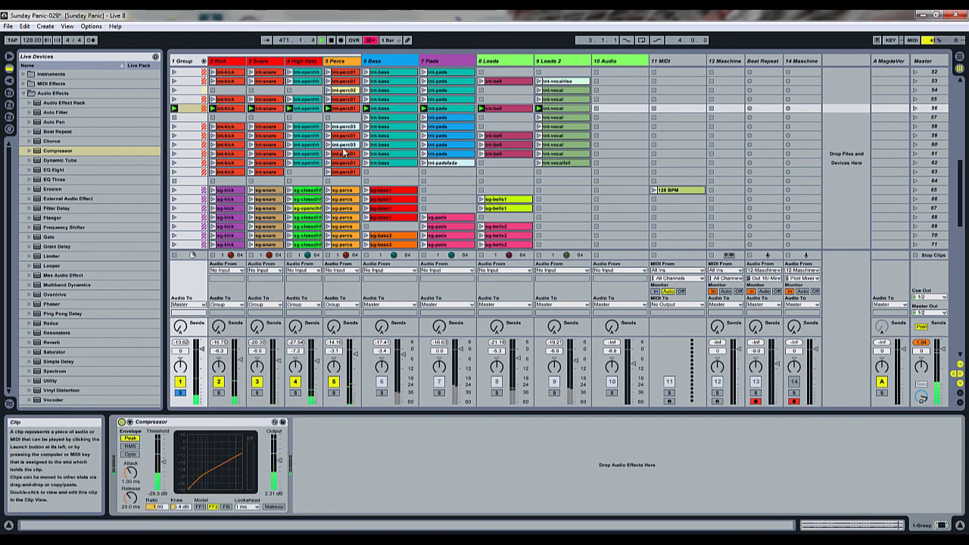
# Audition the Percs track in solo, clear the solo, and compare the full mix with the group compressor off and on.
pyautogui.click(333, 393)
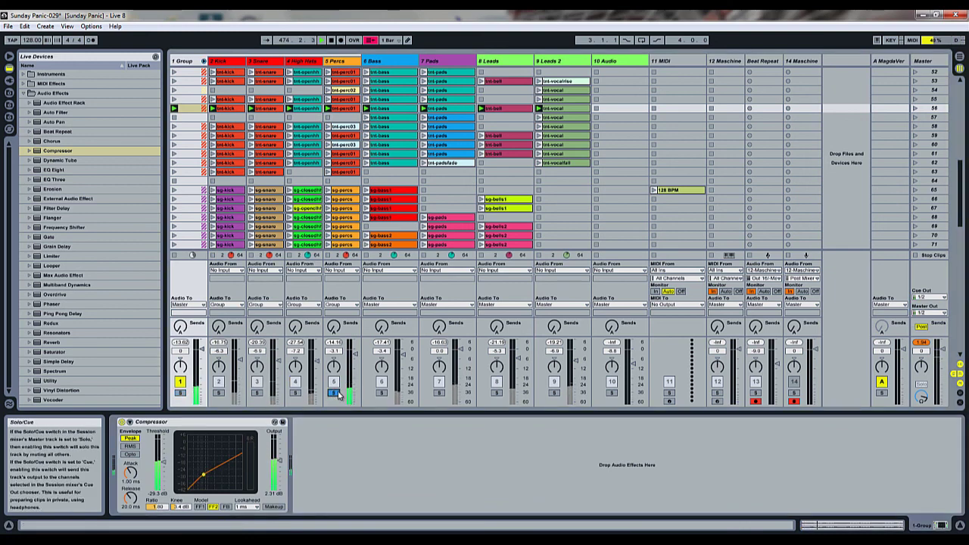
pyautogui.click(334, 393)
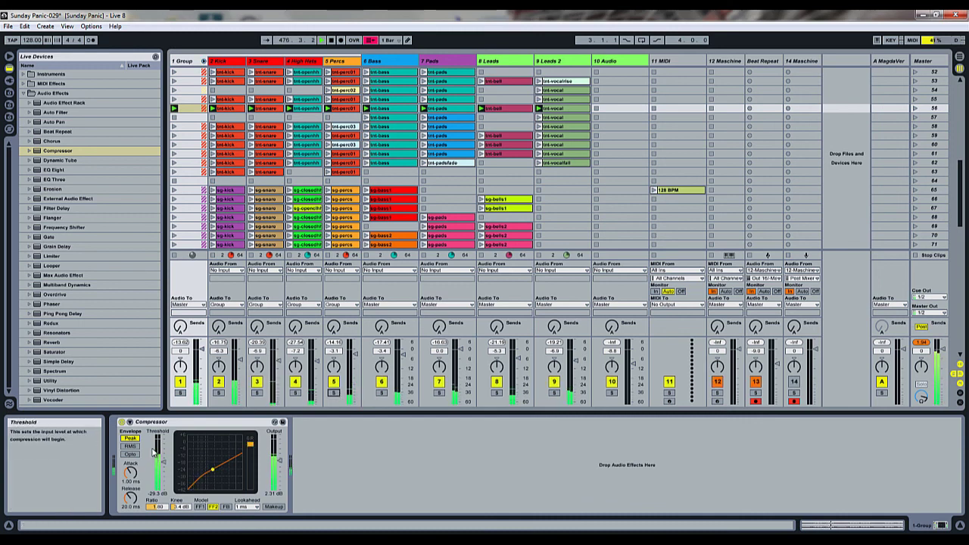
pyautogui.click(121, 423)
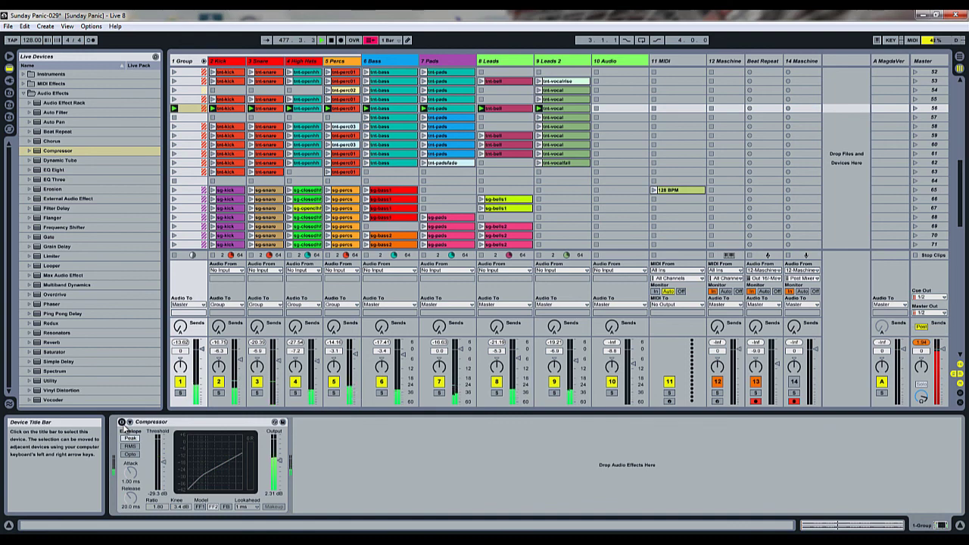
pyautogui.click(122, 422)
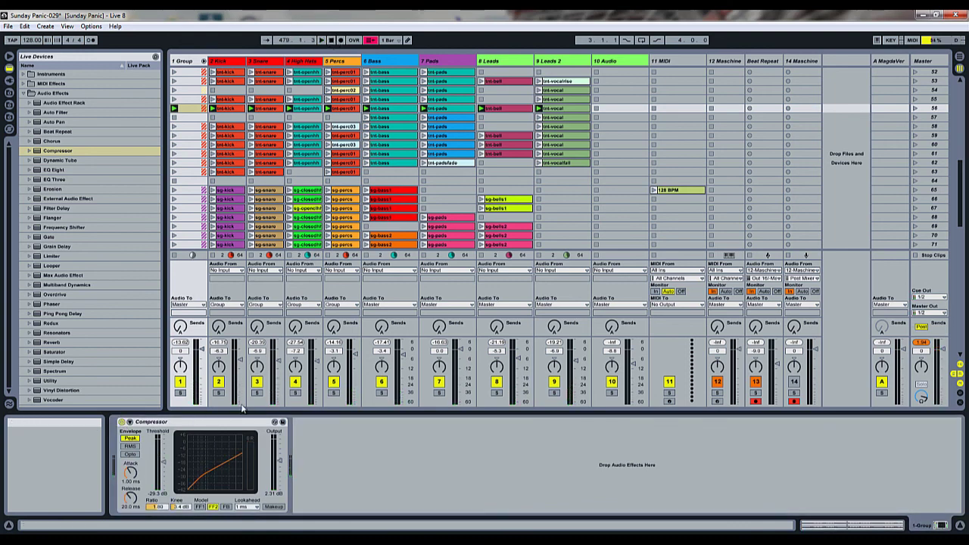
# Launch scene 86 and solo the drum group track.
pyautogui.scroll(-6, 338, 237)
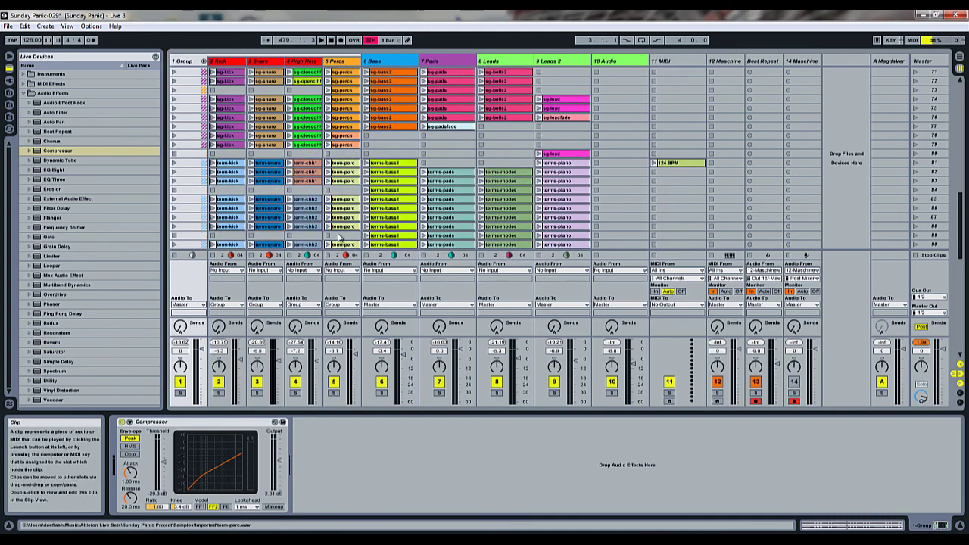
pyautogui.scroll(-2, 349, 227)
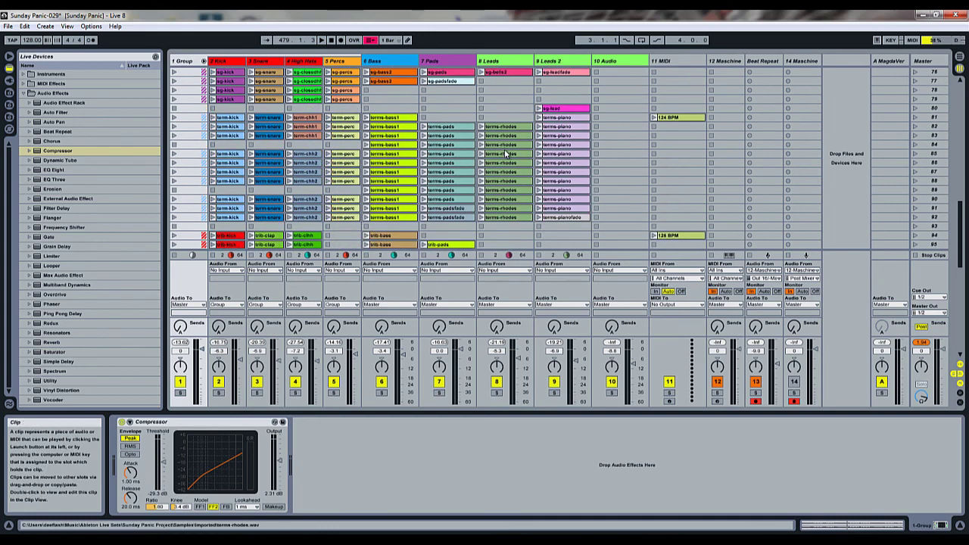
pyautogui.click(935, 164)
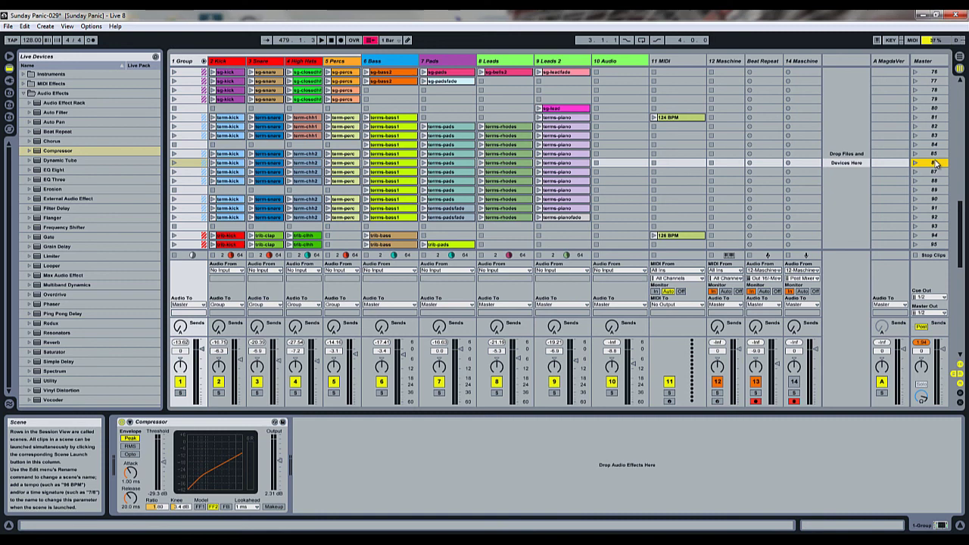
pyautogui.press('Return')
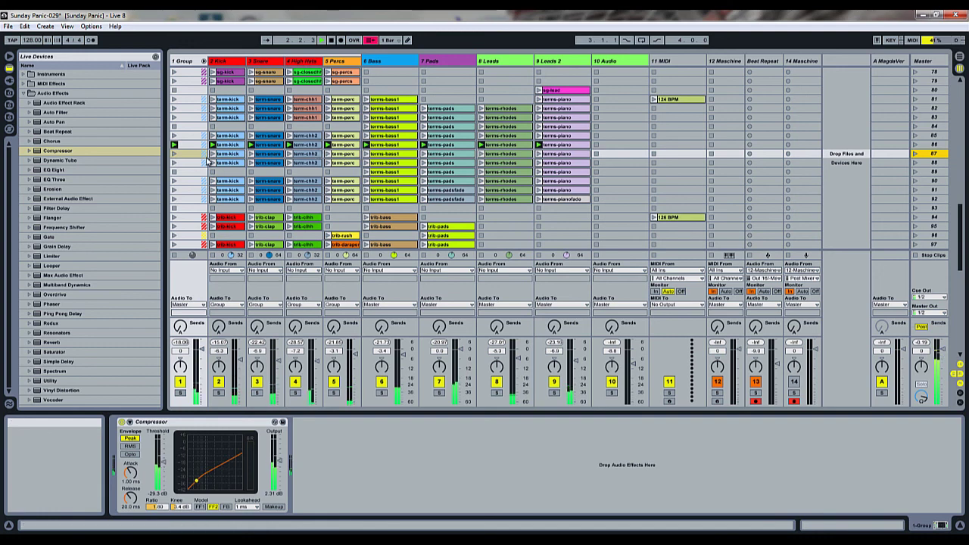
pyautogui.click(180, 393)
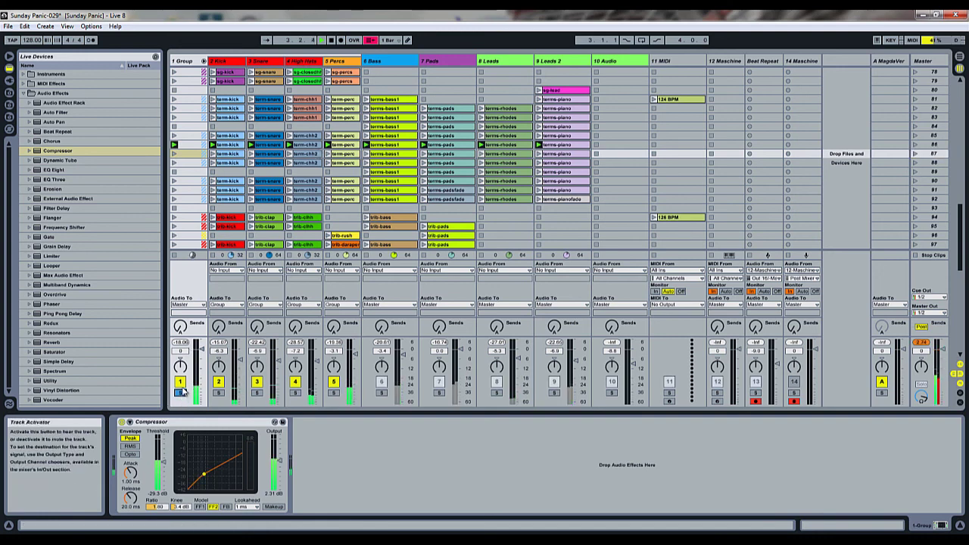
# Compare the scene 86 drums with the group compressor off and on, and audition the Percs track in solo before clearing the solo.
pyautogui.click(122, 423)
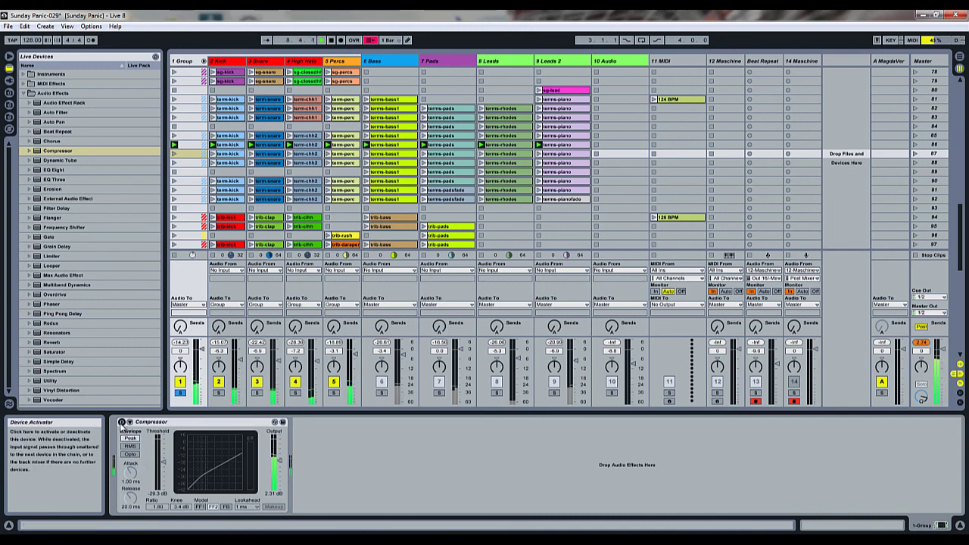
pyautogui.click(121, 423)
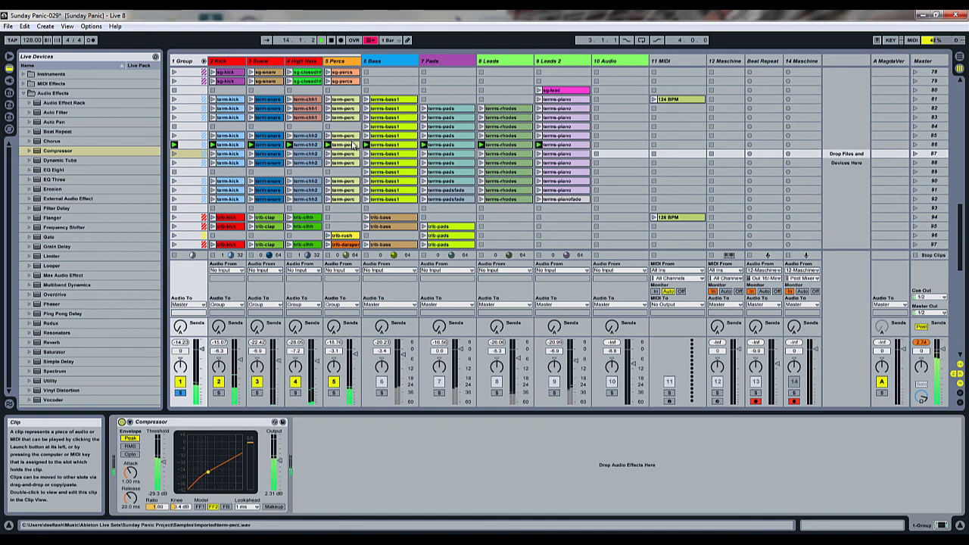
pyautogui.click(334, 392)
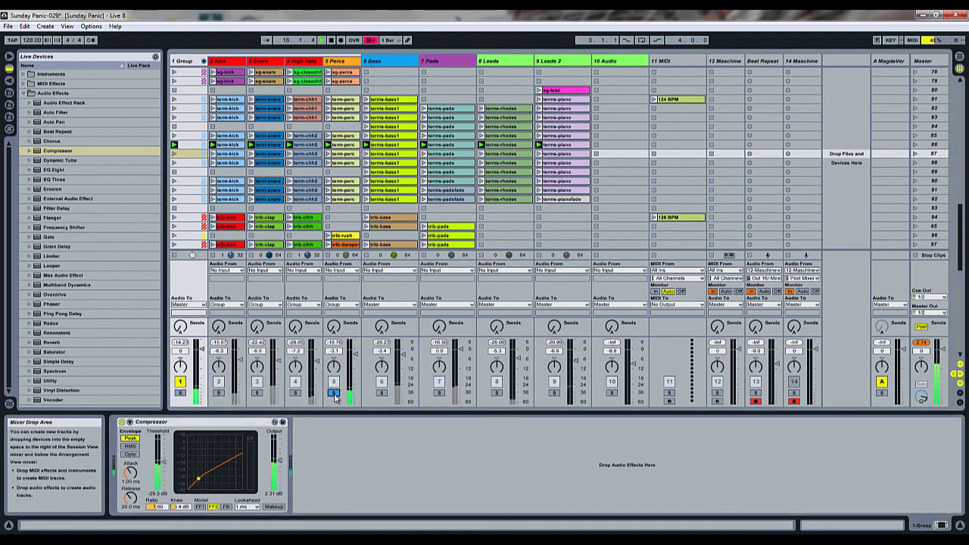
pyautogui.click(334, 393)
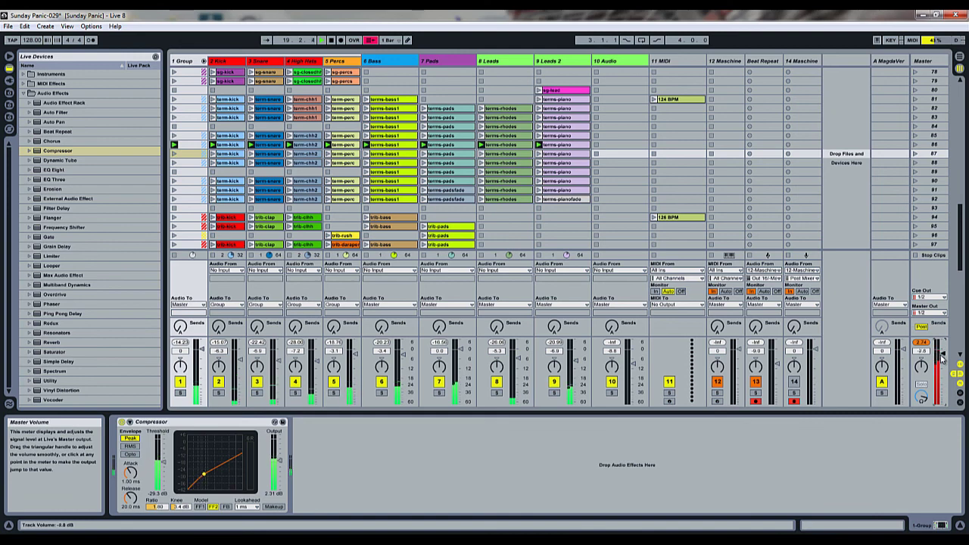
# Set the master volume to -0.7 dB and select scene 87.
pyautogui.moveTo(941, 359); pyautogui.dragTo(941, 352)
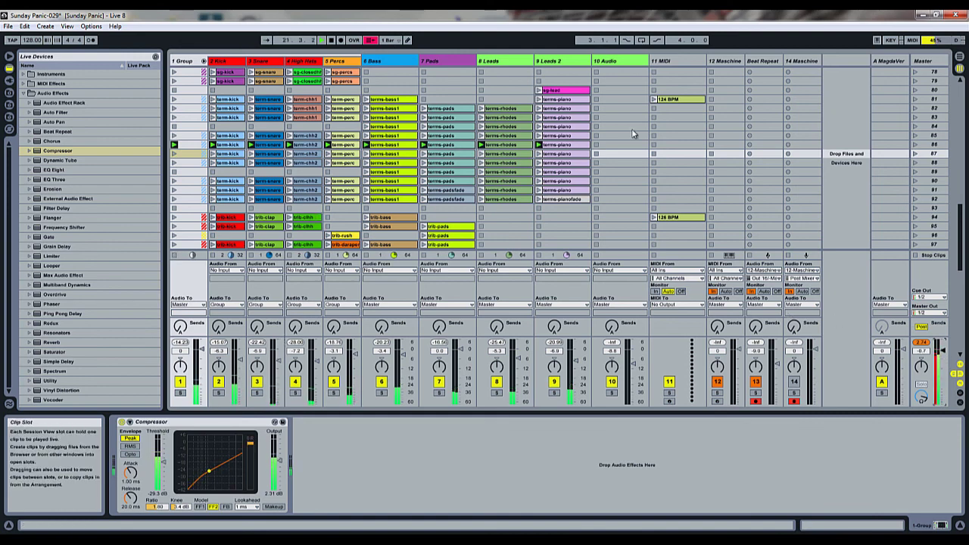
pyautogui.click(936, 163)
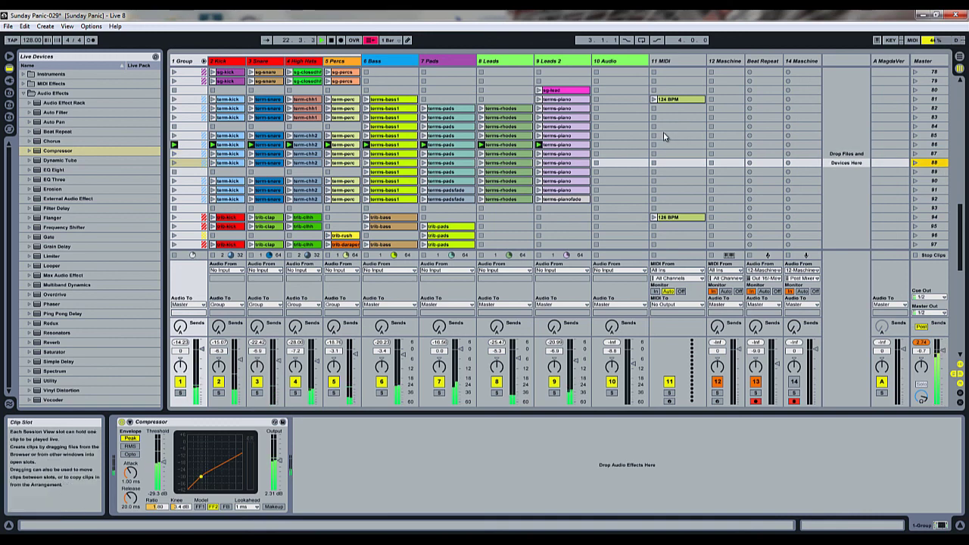
pyautogui.click(943, 155)
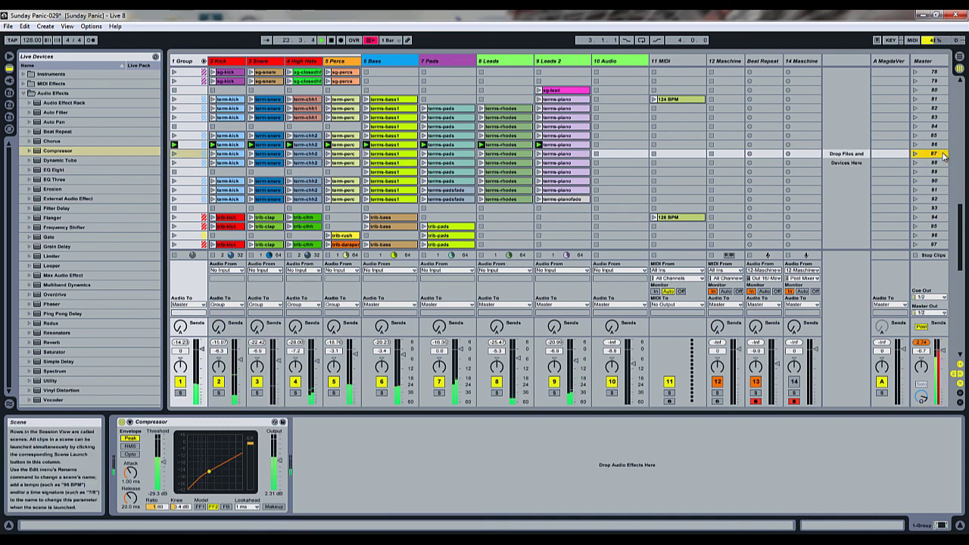